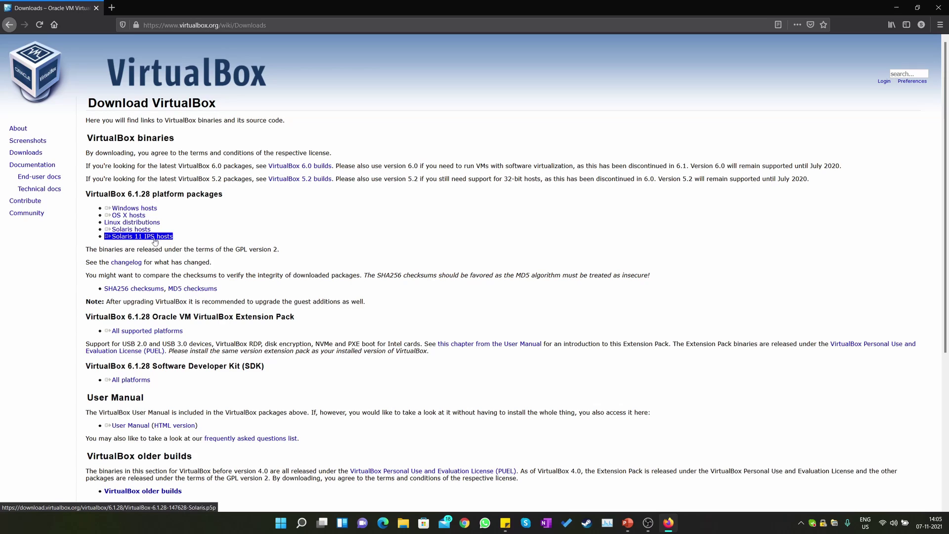
- Download the VirtualBox 6.1.28 platform package for Windows hosts and save the installer file
left_click(121, 216)
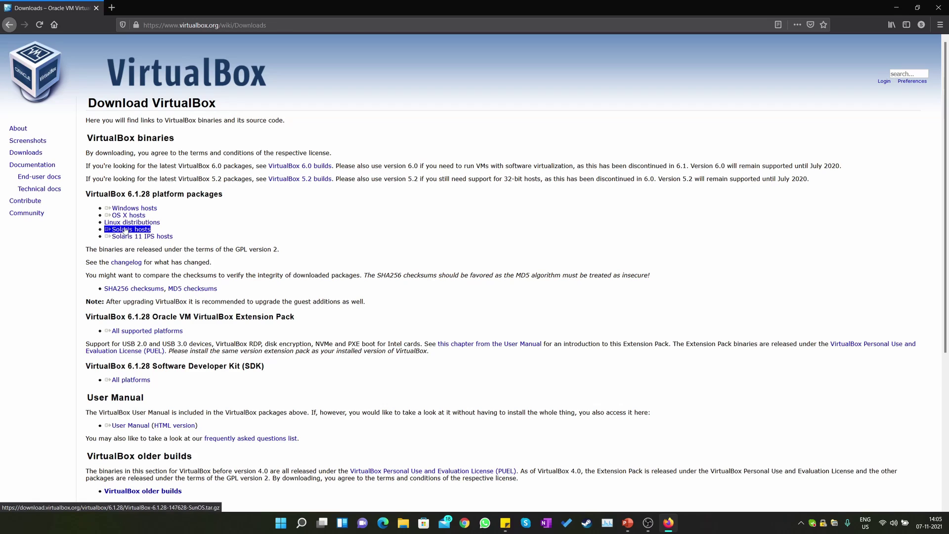
left_click(145, 210)
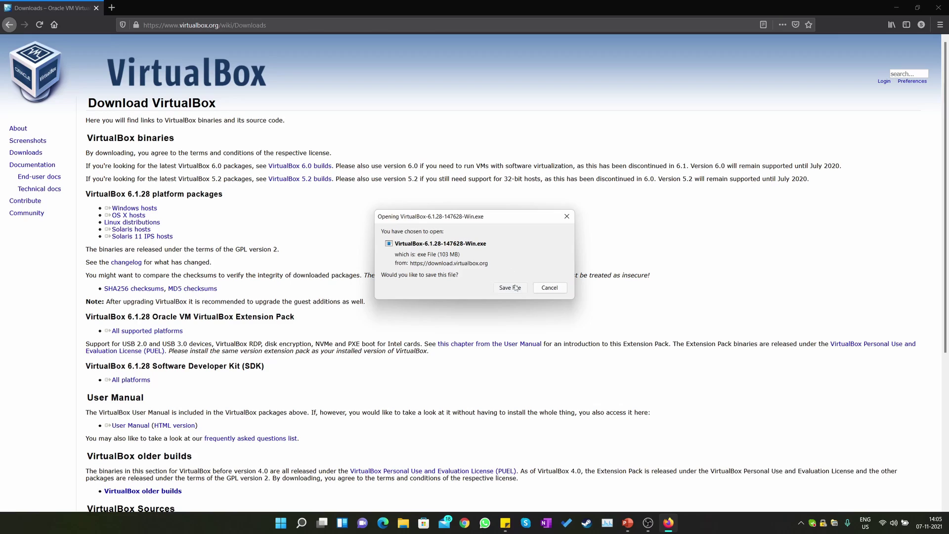
left_click(510, 288)
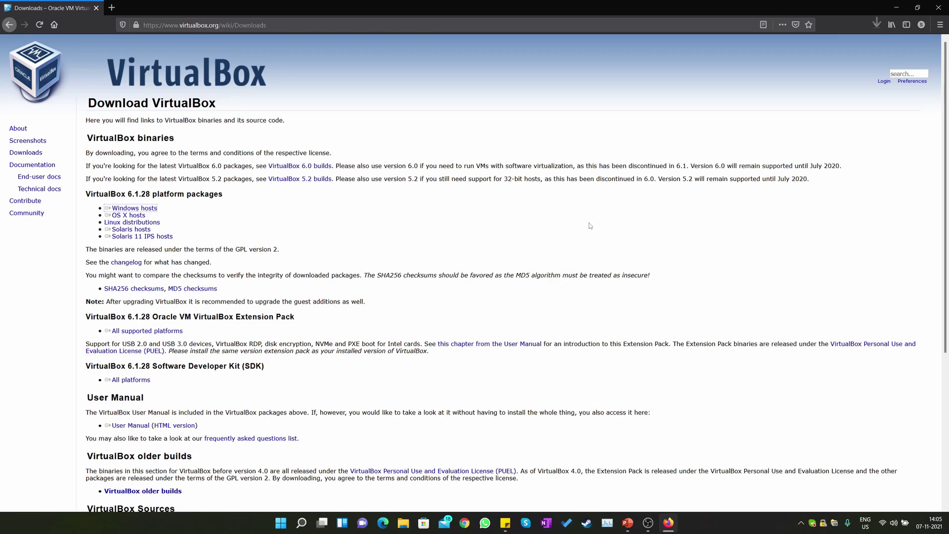
- Run the downloaded VirtualBox-6.1.28-147628-Win.exe installer, allowing it past the security warning
left_click(876, 25)
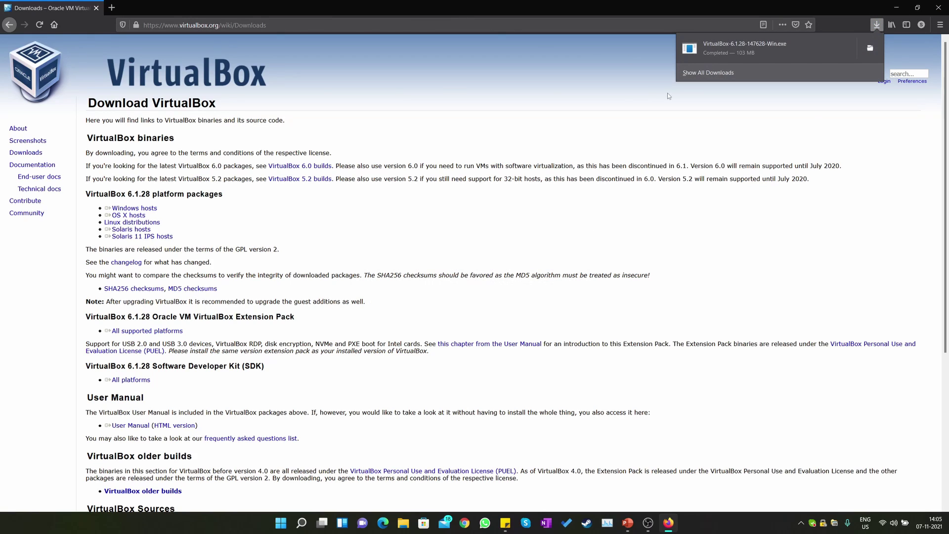
left_click(724, 47)
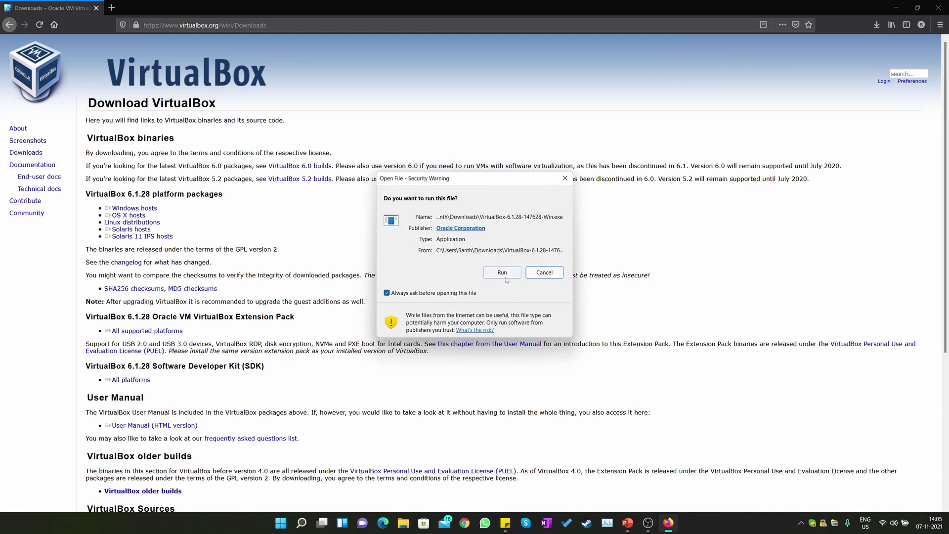
left_click(505, 276)
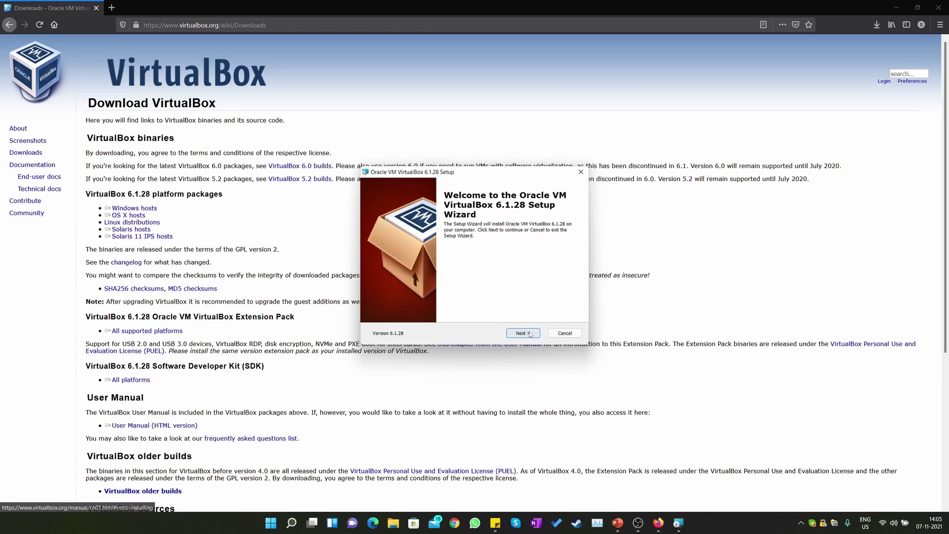
- Install VirtualBox 6.1.28 with the default features and location, accepting the network interfaces warning, and finish the setup wizard
left_click(522, 333)
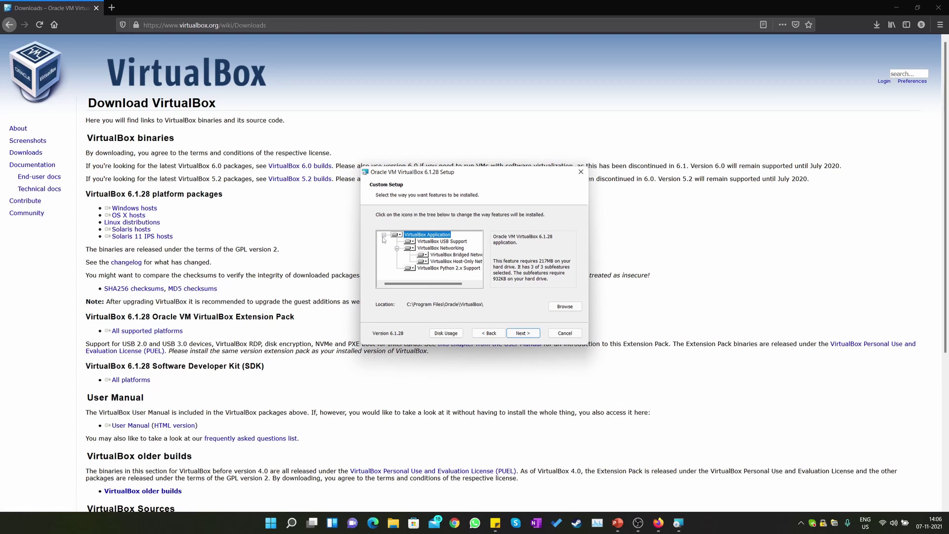
left_click(533, 334)
left_click(525, 333)
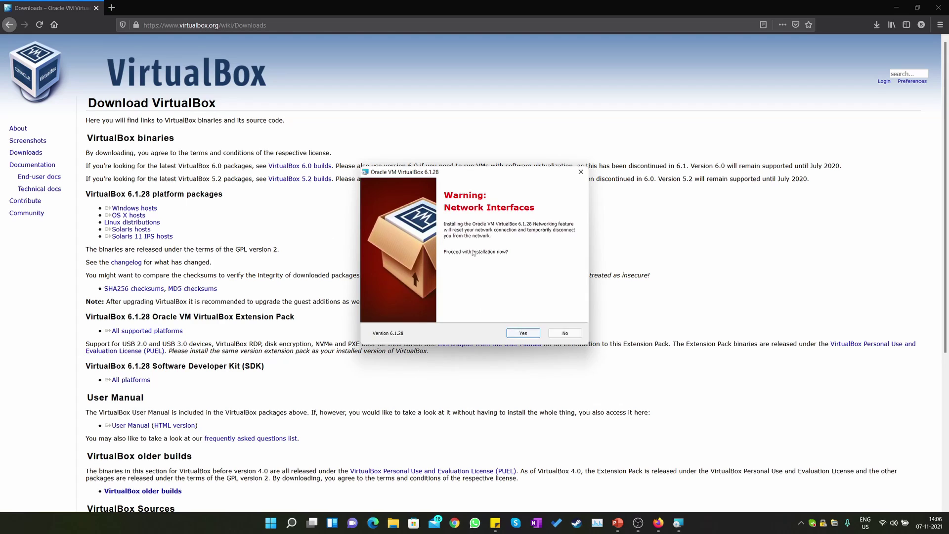
left_click(523, 333)
left_click(524, 334)
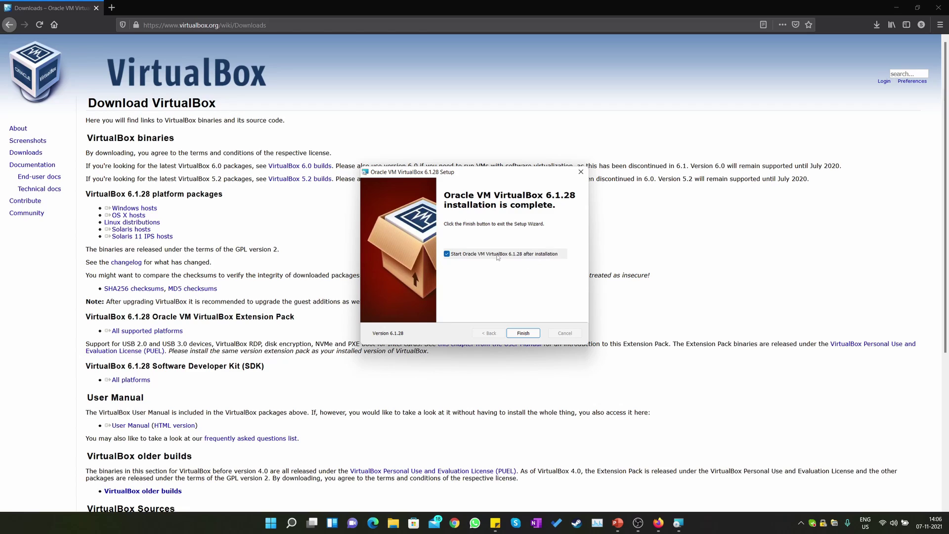
left_click(447, 255)
left_click(524, 332)
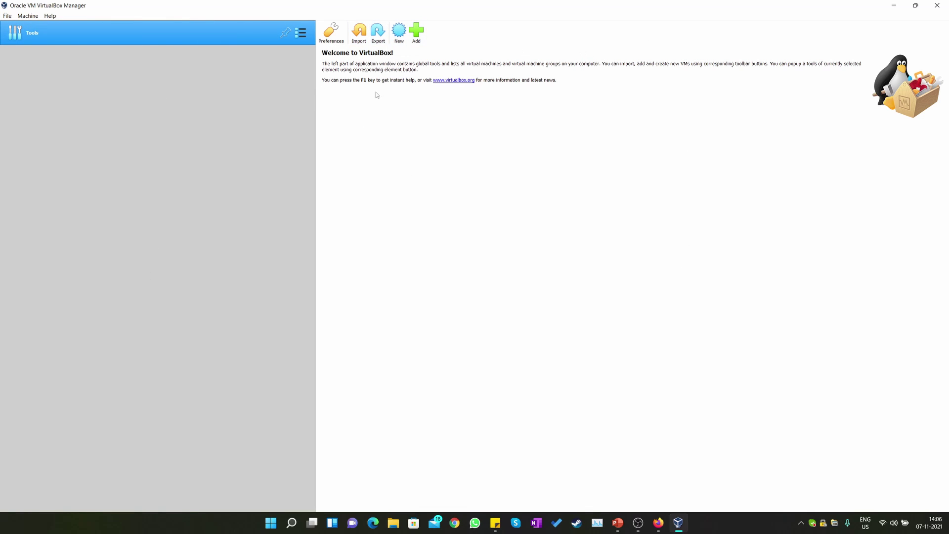
- Narrow the machine list pane in VirtualBox Manager and begin creating a new virtual machine named Ubuntu
left_click_drag(315, 113, 206, 101)
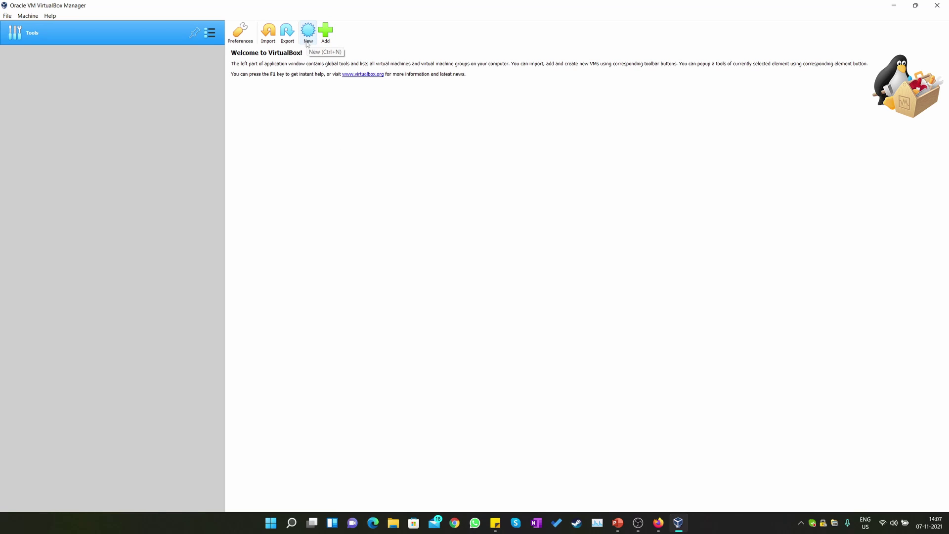
left_click(307, 35)
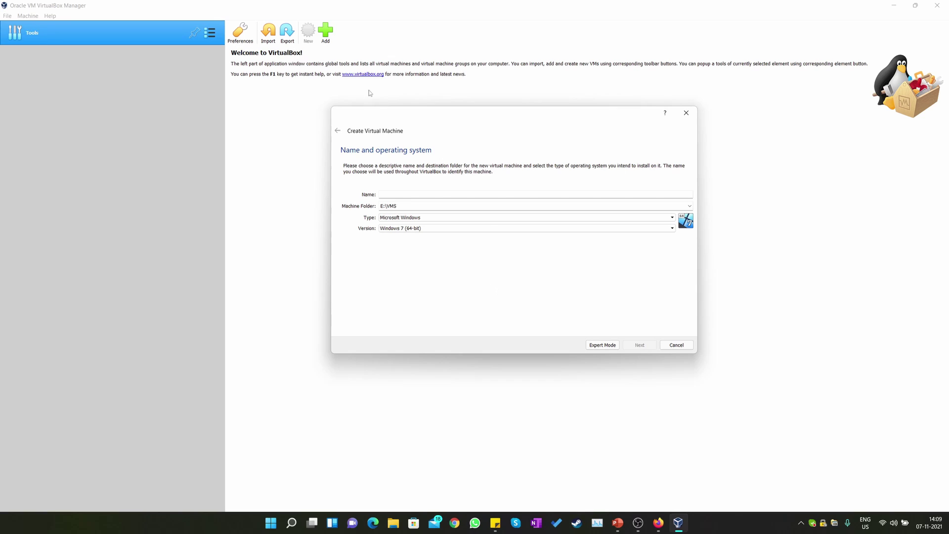
left_click(386, 194)
type("Ubuntu")
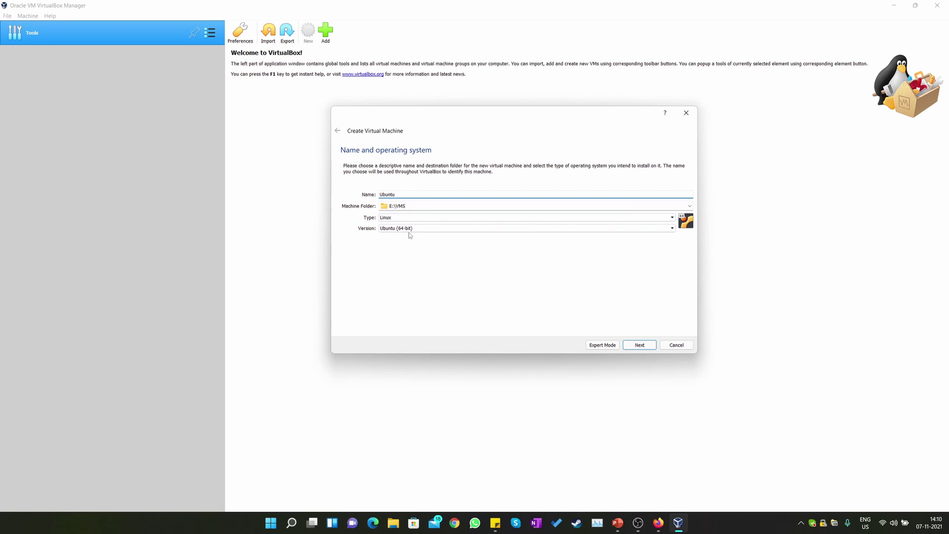
- Keep Linux as the operating system type, choose Ubuntu (64-bit) as the version, and continue to the memory size
left_click(658, 218)
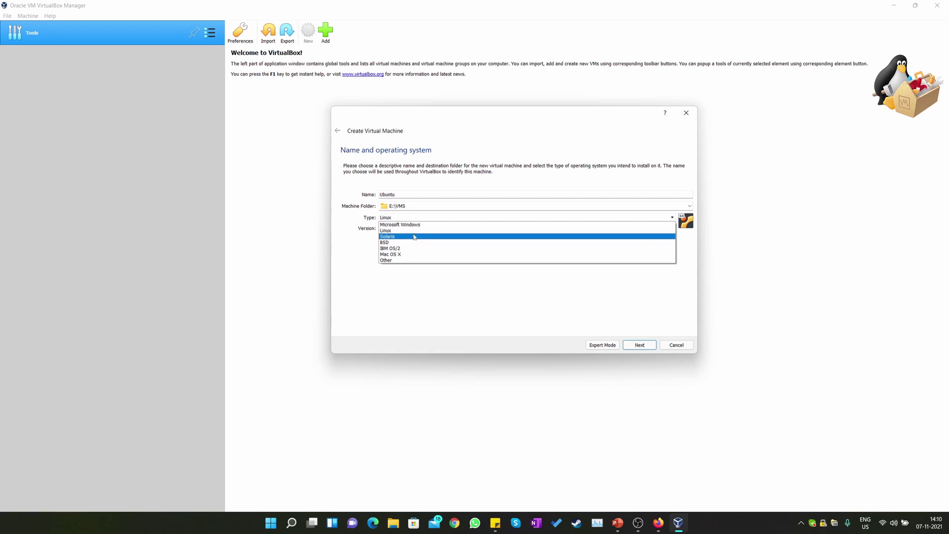
left_click(360, 221)
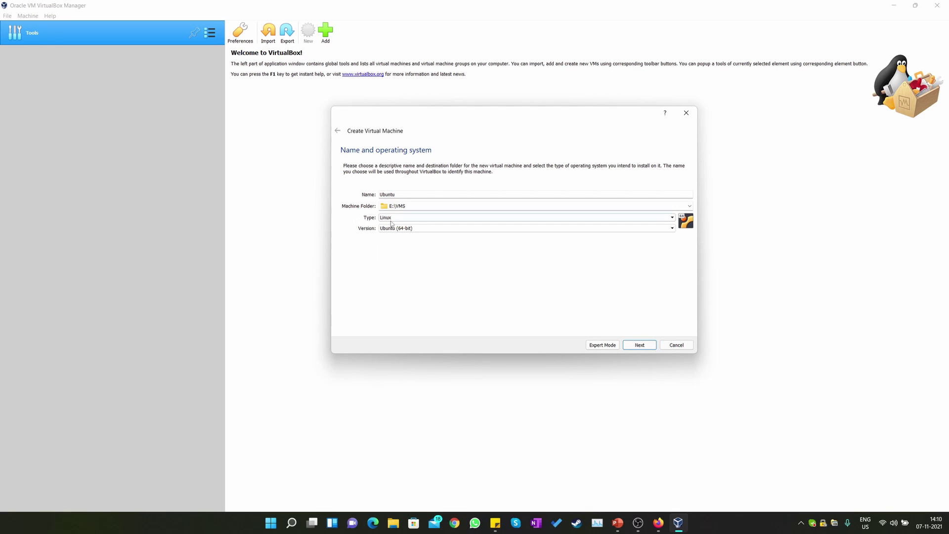
left_click_drag(395, 194, 379, 194)
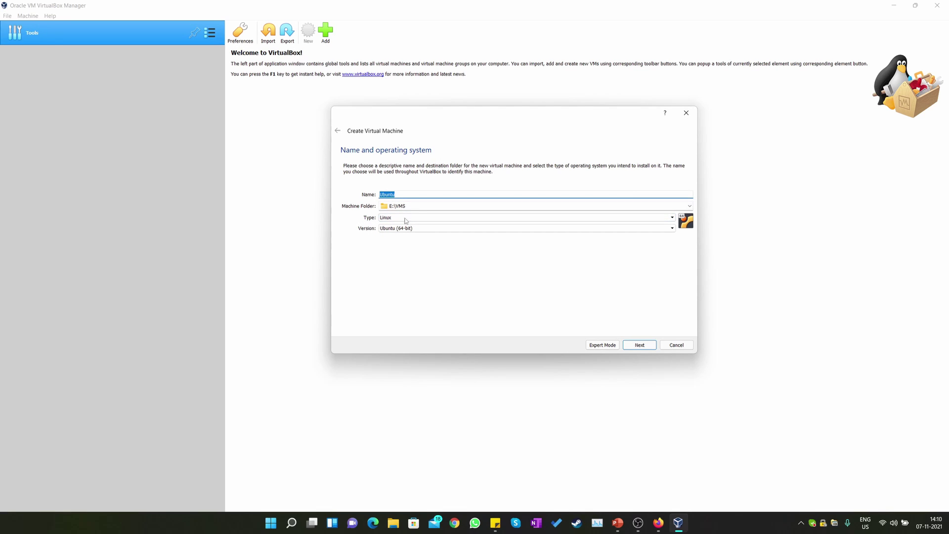
left_click(409, 220)
left_click(409, 220)
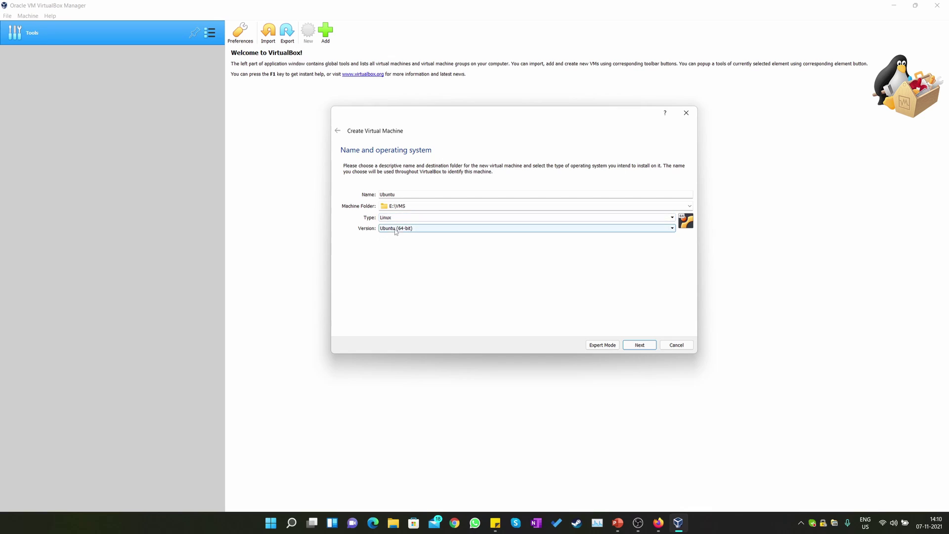
left_click(401, 227)
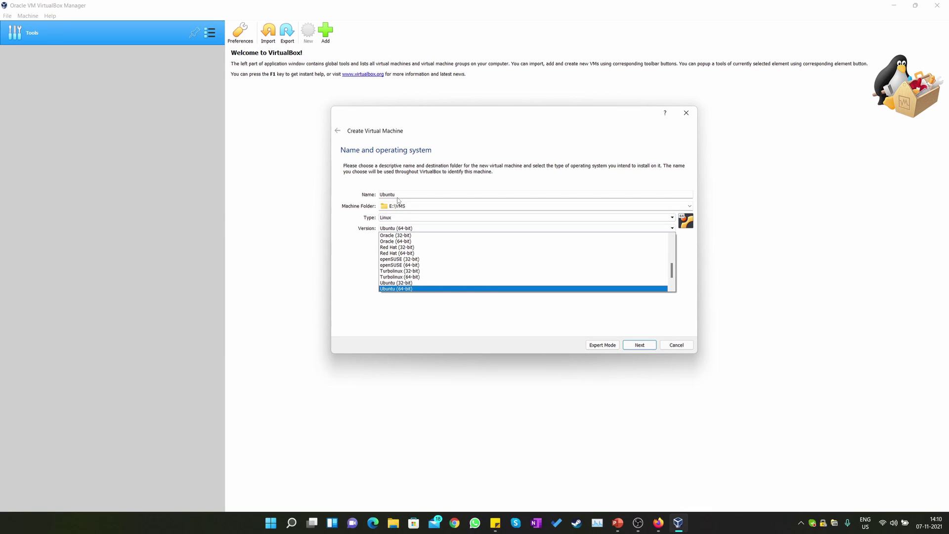
left_click(398, 228)
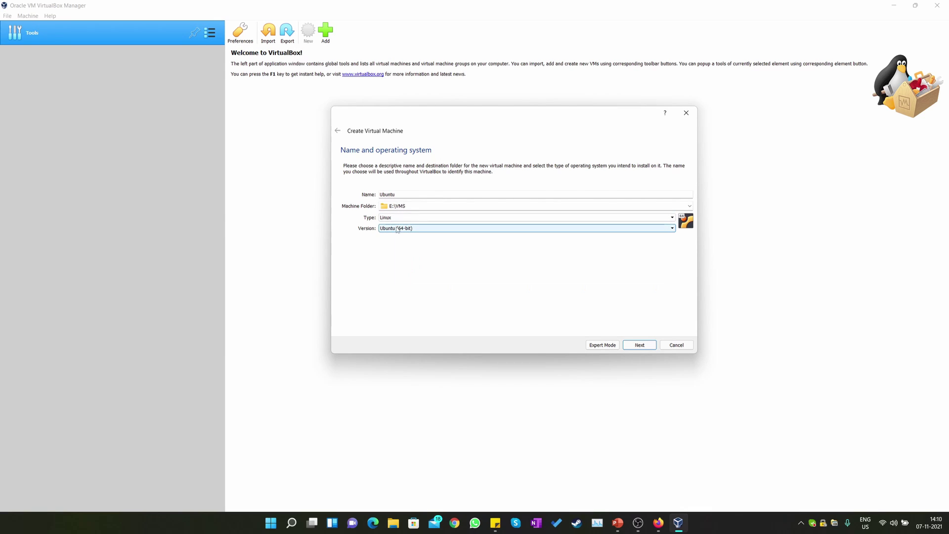
left_click(400, 229)
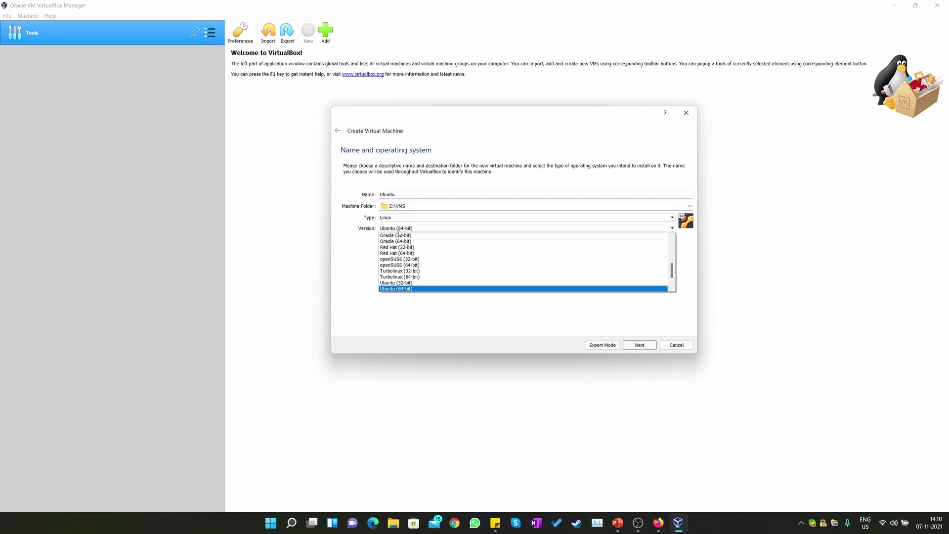
scroll(402, 237, "up", 5)
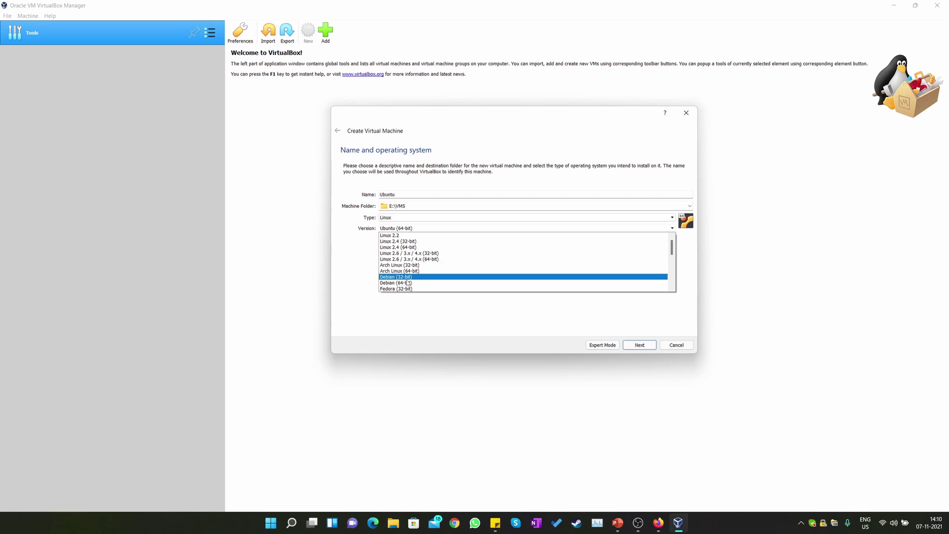
scroll(406, 284, "down", 6)
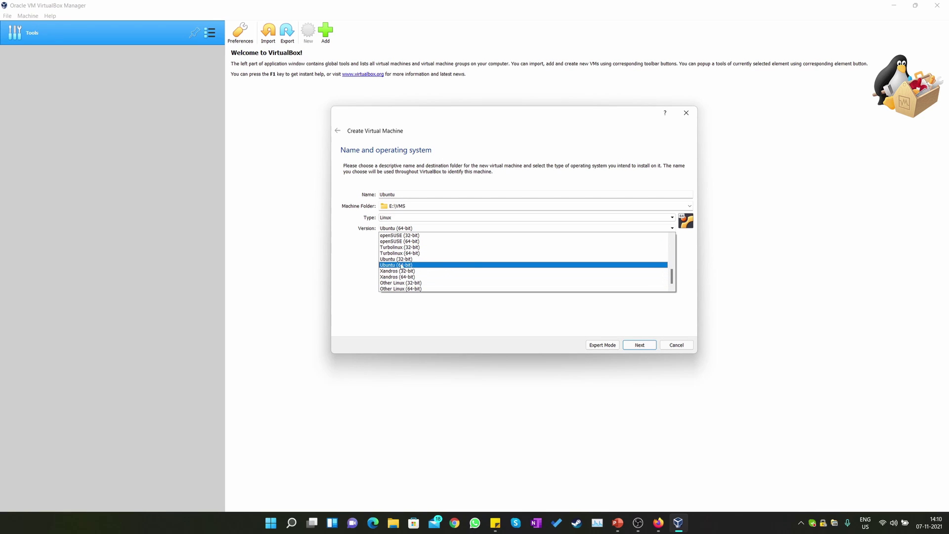
left_click(402, 266)
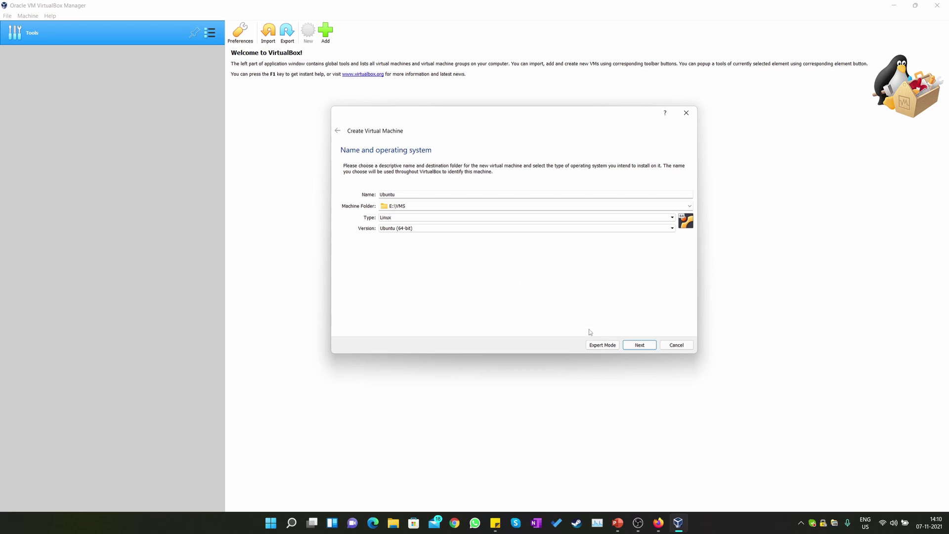
left_click(639, 345)
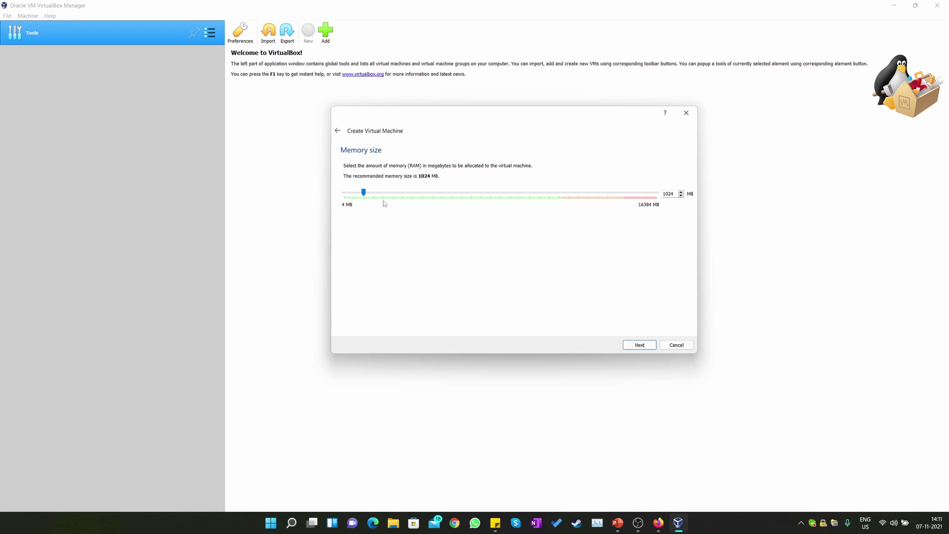
- Set the virtual machine's memory size to 4096 MB and continue to the hard disk settings
left_click_drag(363, 192, 513, 195)
left_click_drag(513, 196, 423, 193)
left_click(640, 345)
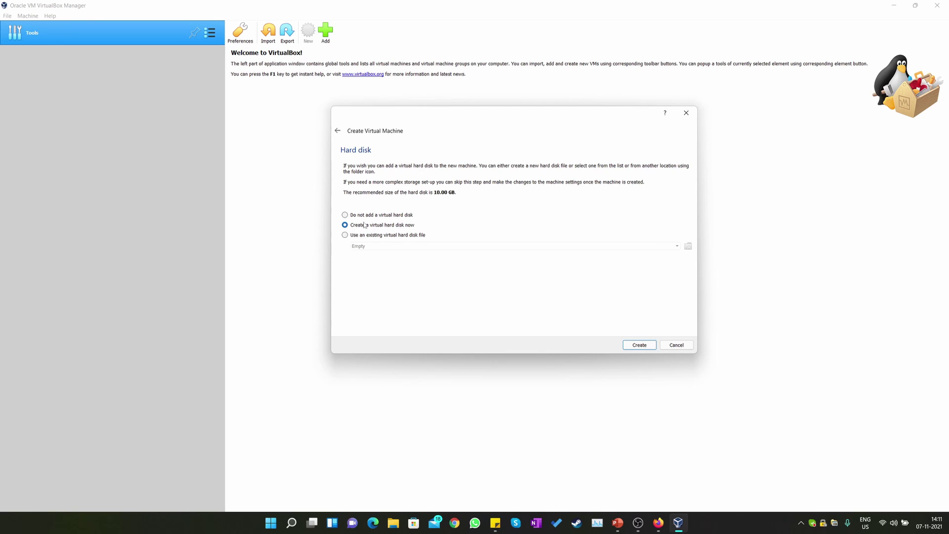
- Choose to create a virtual hard disk now, using the VDI file type with dynamically allocated storage
left_click(637, 345)
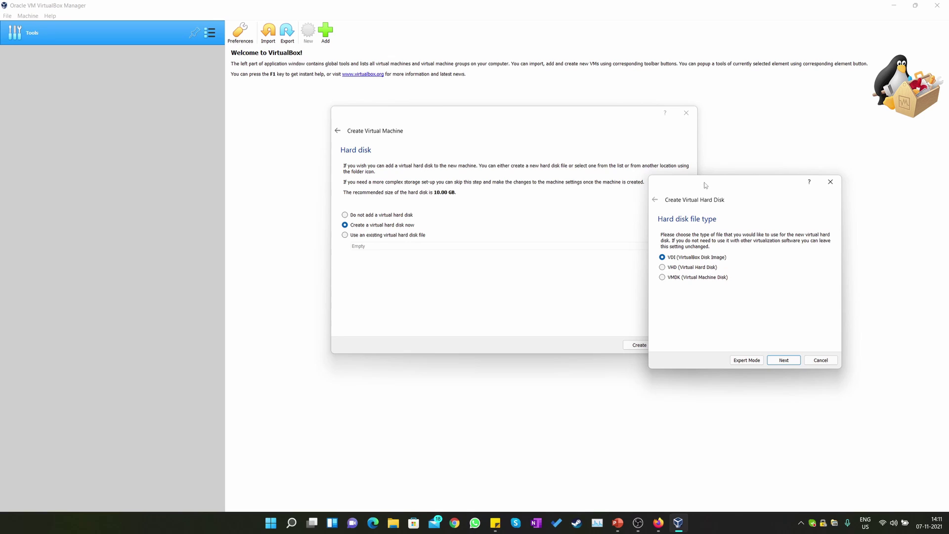
left_click_drag(705, 185, 527, 139)
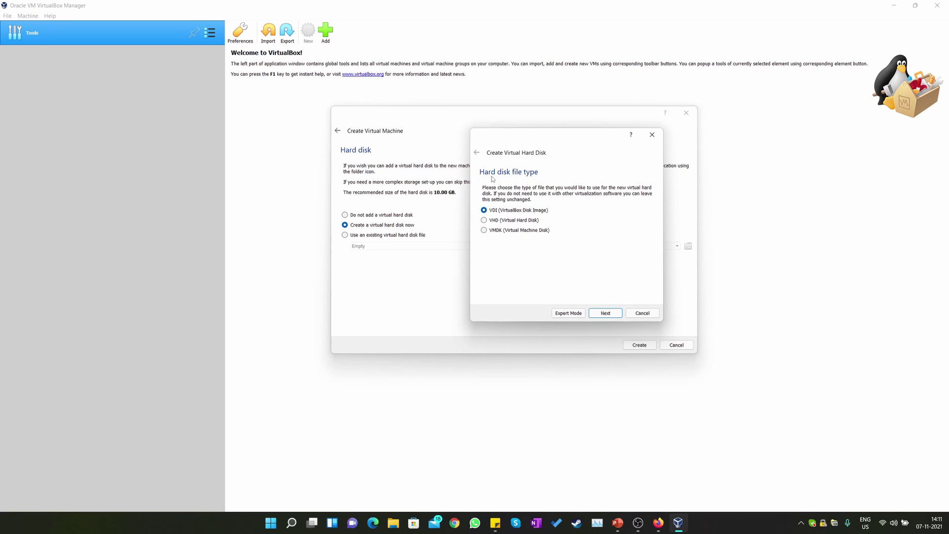
left_click_drag(537, 138, 495, 138)
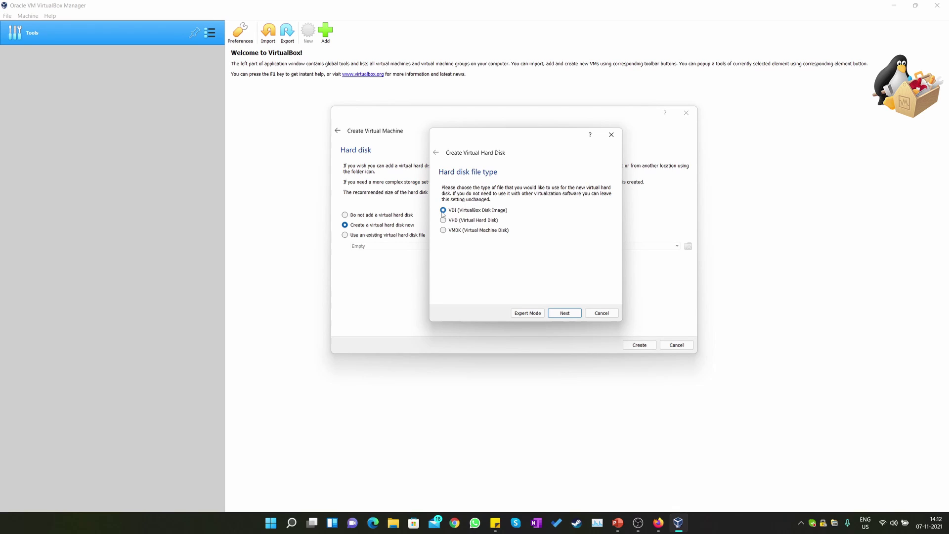
left_click(564, 314)
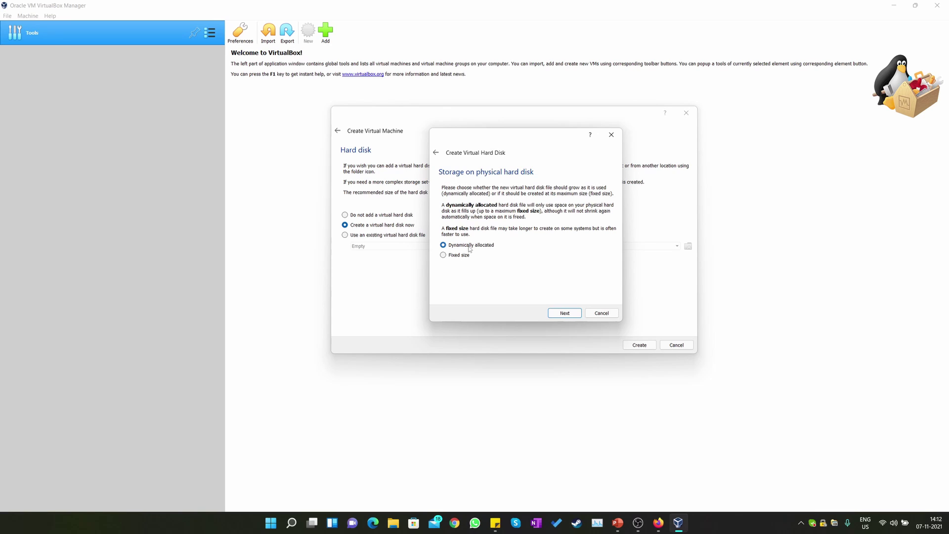
left_click(460, 257)
left_click(461, 245)
left_click(568, 317)
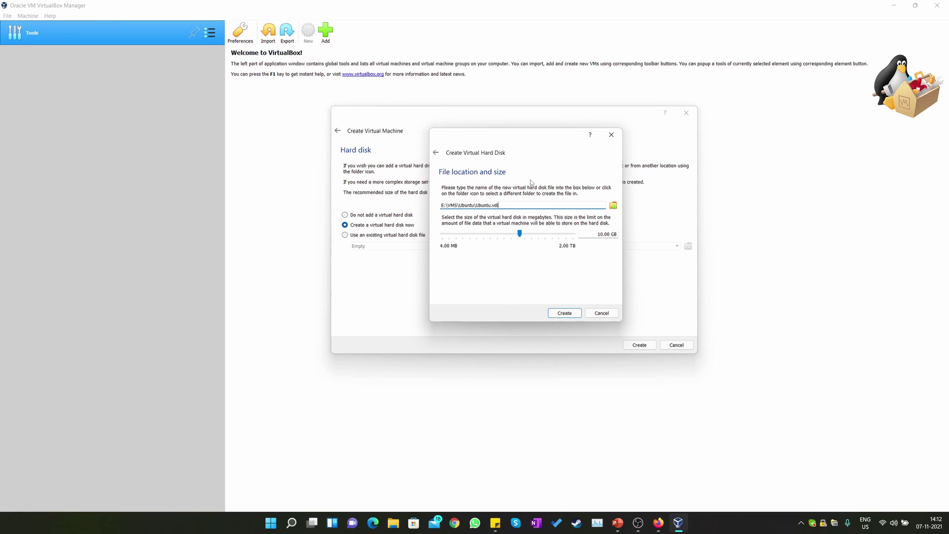
- Set the virtual hard disk size to 11.98 GB, keep its location E:\VMS\Ubuntu\Ubuntu.vdi, and create the disk
left_click_drag(519, 141, 587, 130)
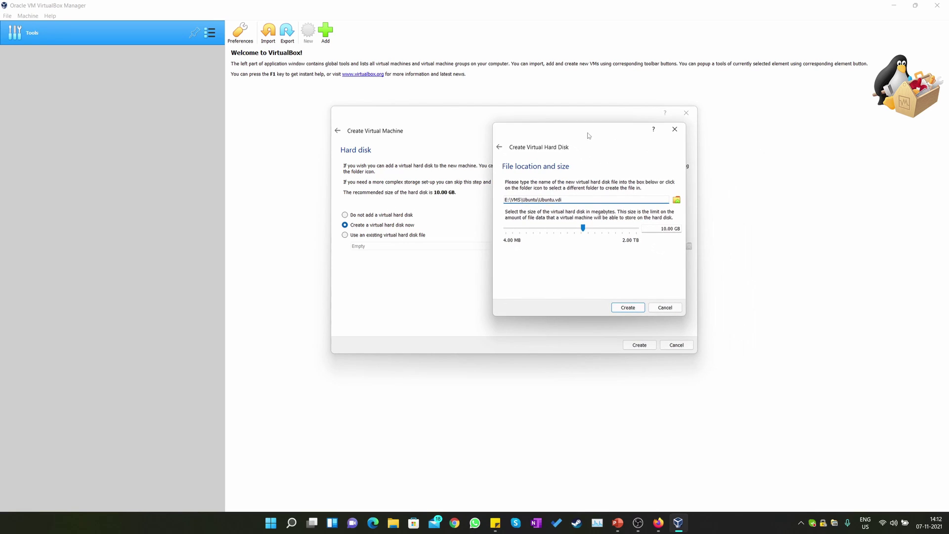
mouse_move(583, 228)
left_mouse_down()
mouse_move(556, 230)
mouse_move(586, 231)
left_mouse_up()
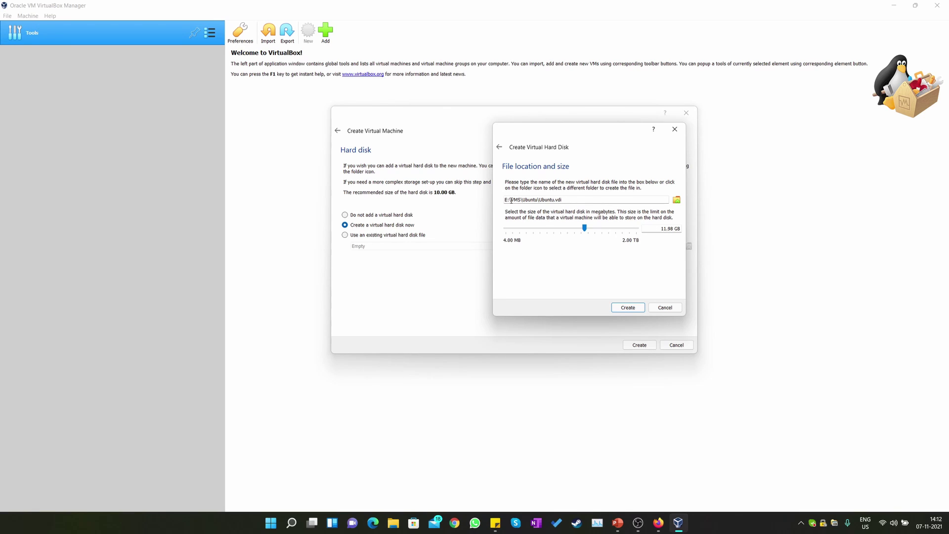
left_click_drag(511, 200, 522, 200)
left_click(570, 200)
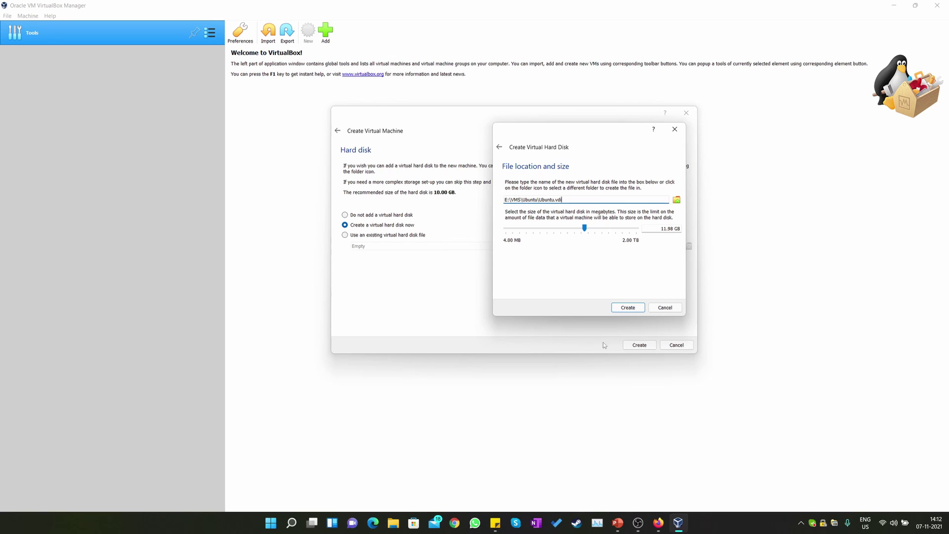
left_click(628, 307)
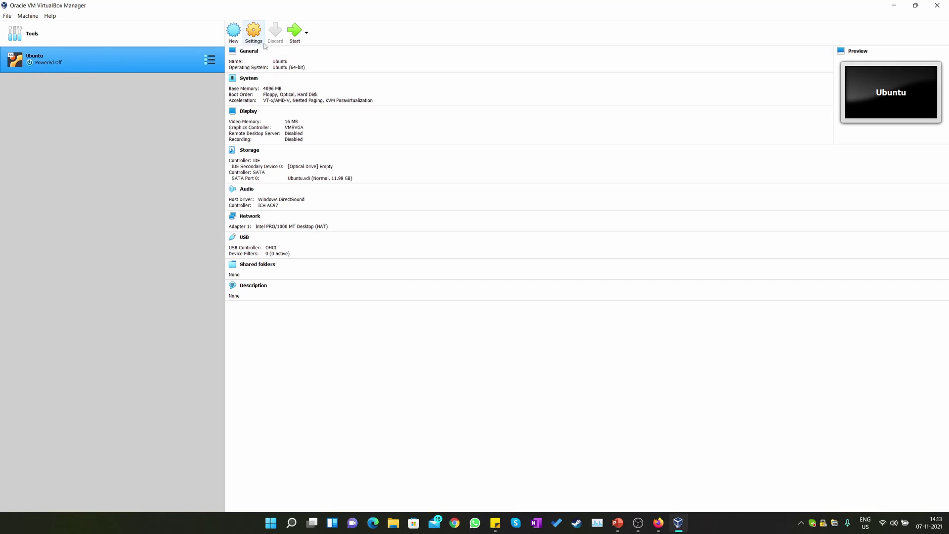
- Start the Ubuntu virtual machine and check which start-up disks are offered, leaving the selection Empty
left_click(295, 31)
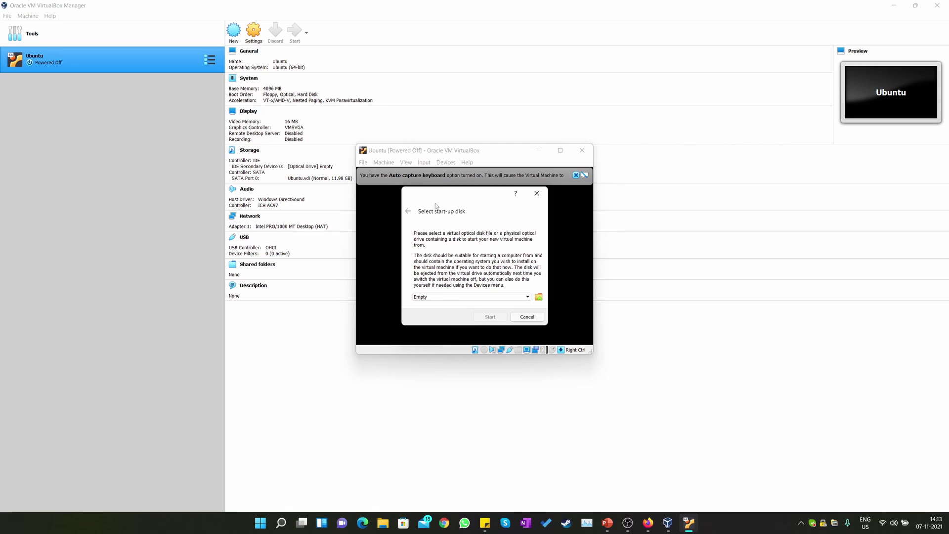
left_click_drag(446, 200, 427, 192)
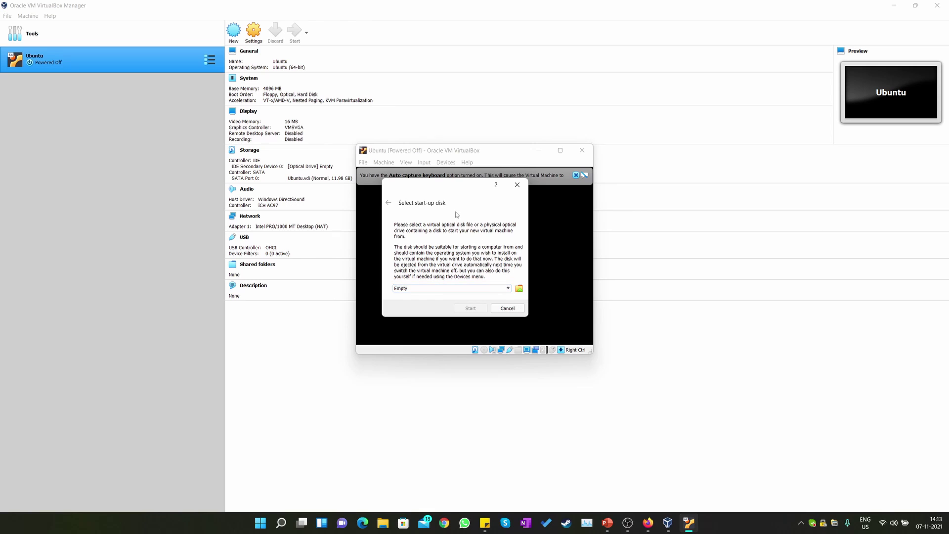
left_click(478, 290)
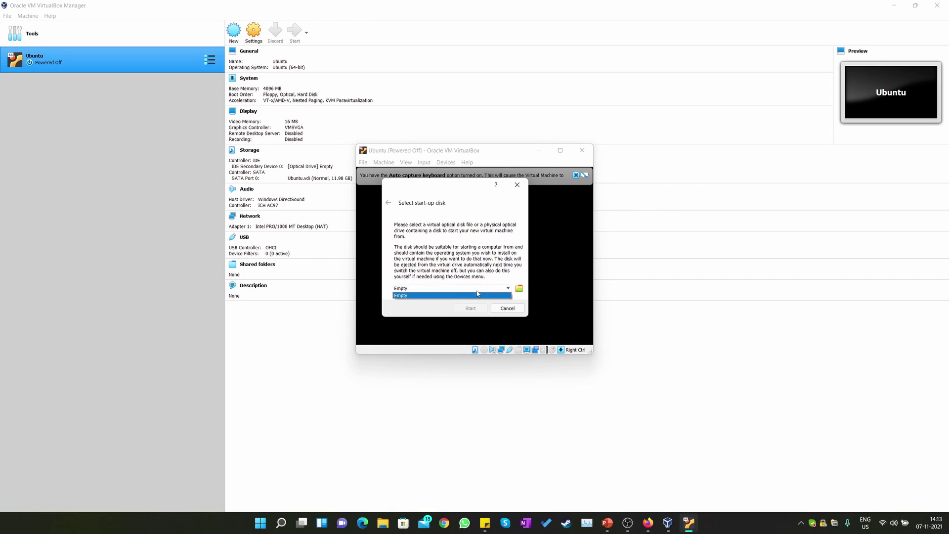
left_click(450, 295)
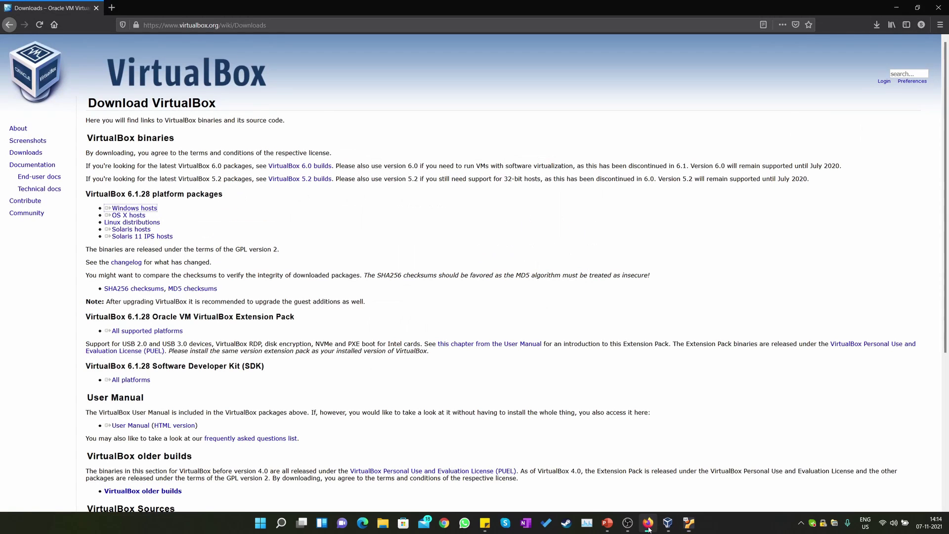
- Switch to Firefox, search for "ubuntu" in a new tab, and open the official ubuntu.com site, accepting all trackers
left_click(111, 8)
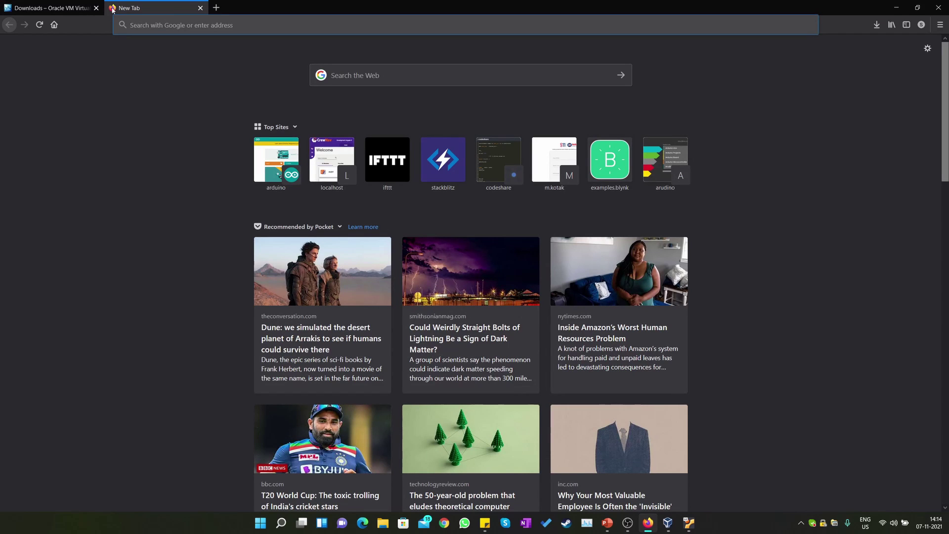
type("ubuntu")
key("Return")
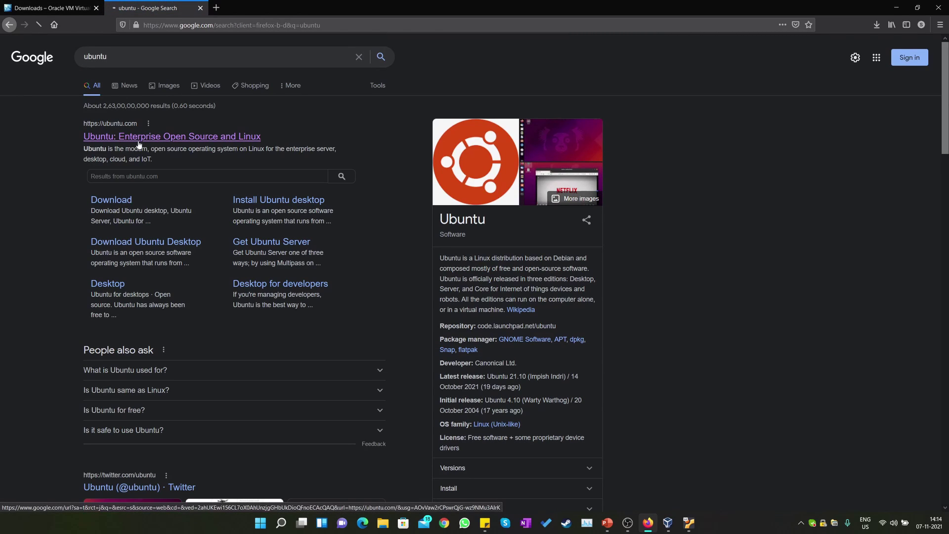
left_click(139, 143)
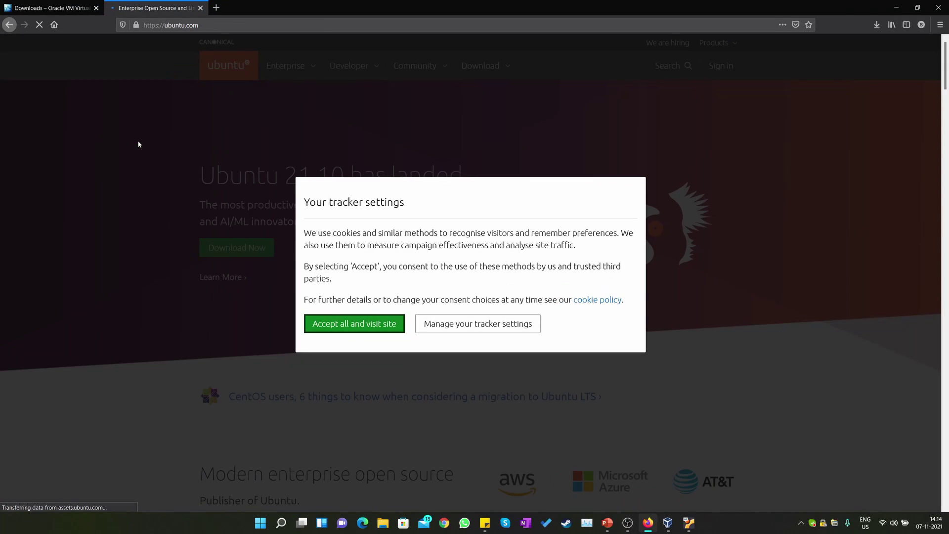
left_click(373, 324)
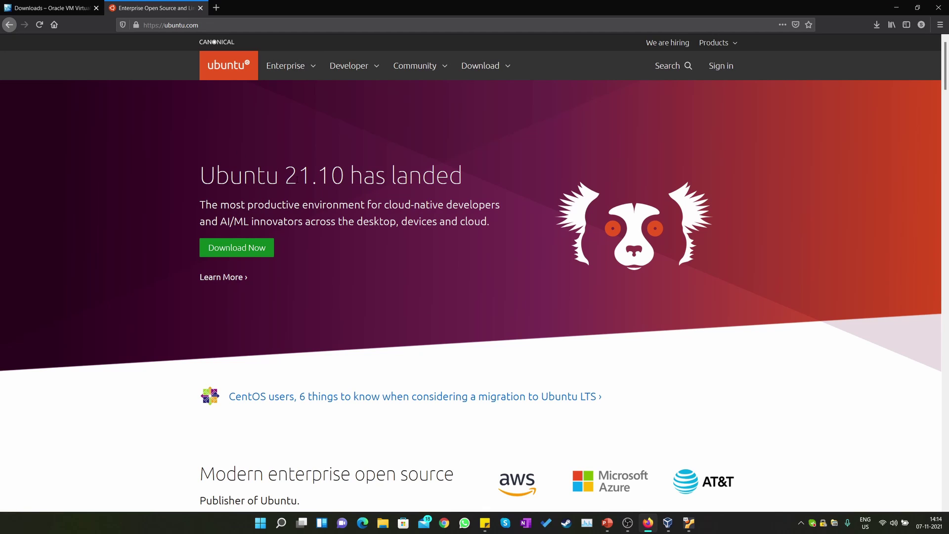
- Download the Ubuntu 21.10 desktop image, saving ubuntu-21.10-desktop-amd64.iso, and check it in the browser's downloads list
left_click(251, 247)
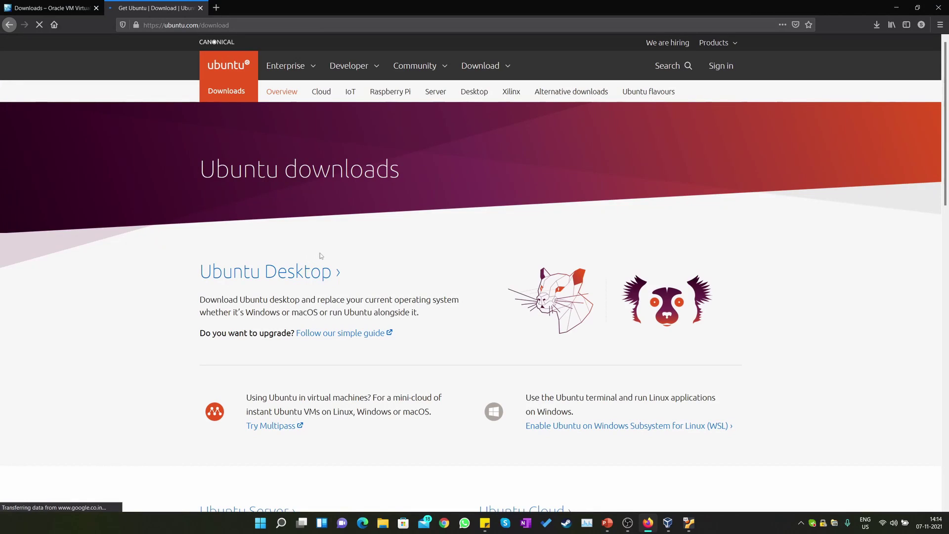
left_click(305, 270)
scroll(375, 277, "down", 7)
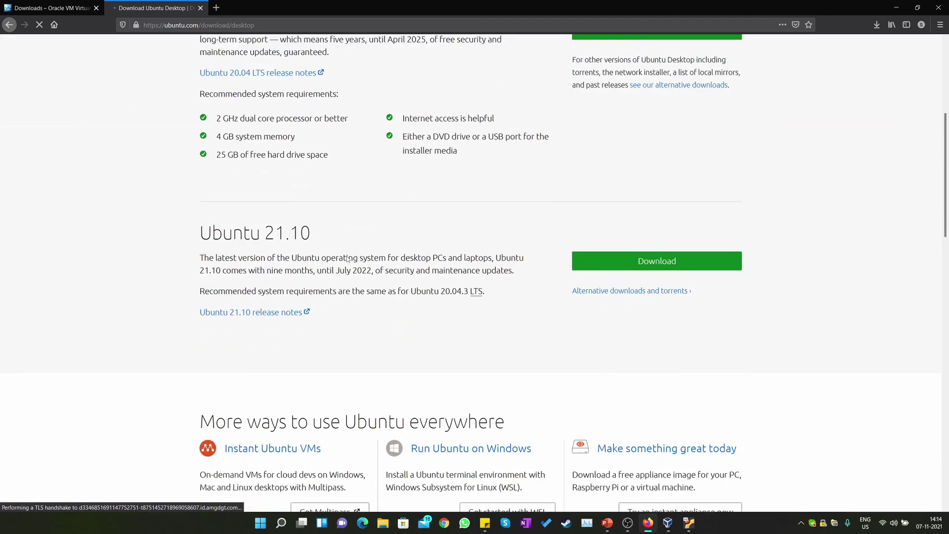
scroll(348, 259, "up", 1)
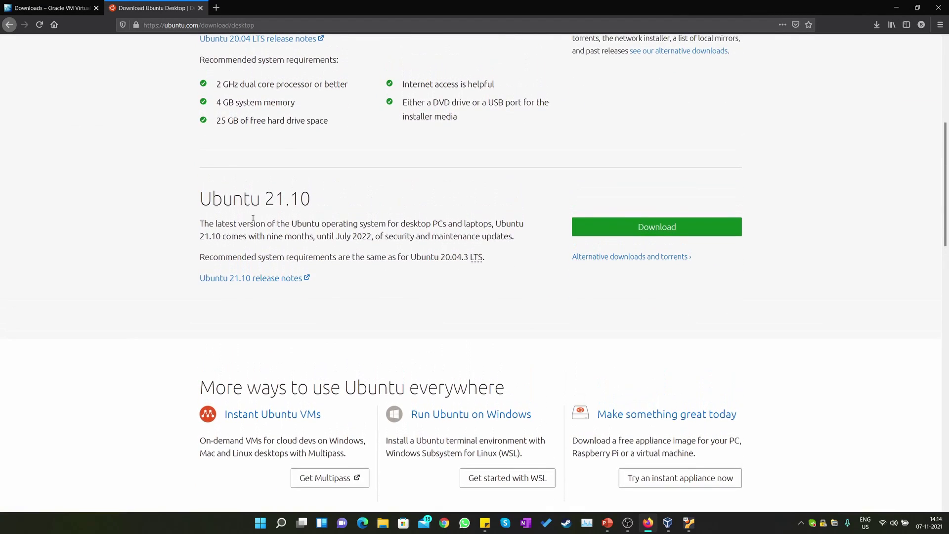
left_click(625, 228)
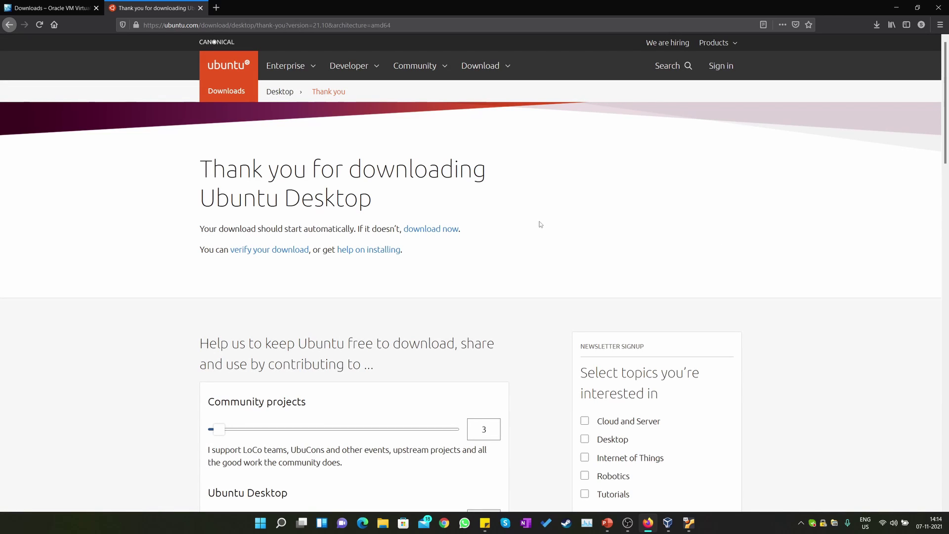
left_click(445, 229)
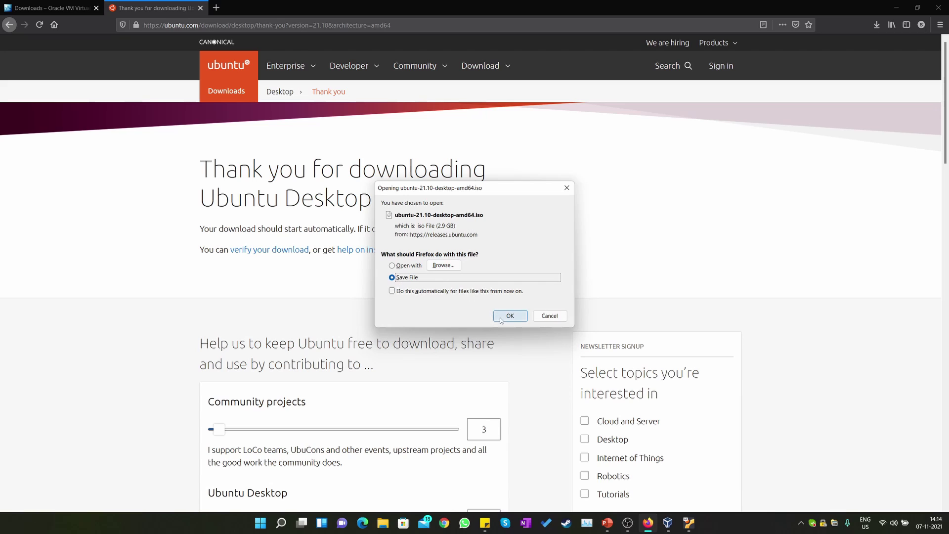
left_click(508, 316)
left_click(875, 24)
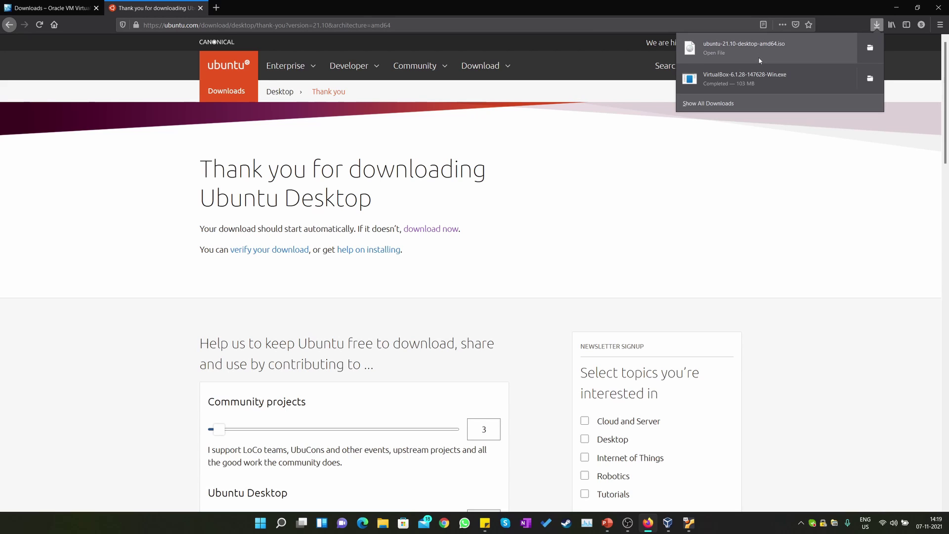
- Return to the Ubuntu virtual machine, add ubuntu-21.10-desktop-amd64.iso from Downloads as its start-up disk, and start it
left_click(688, 524)
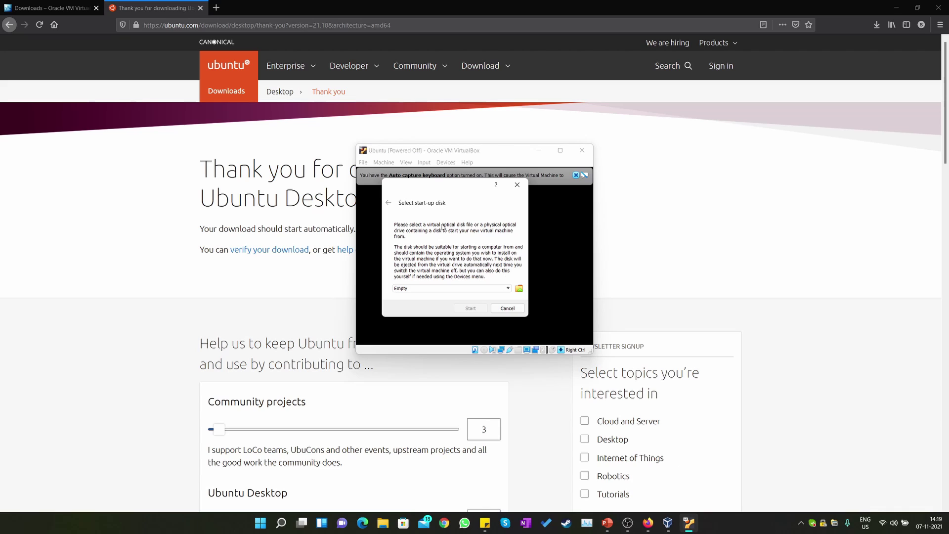
left_click(519, 288)
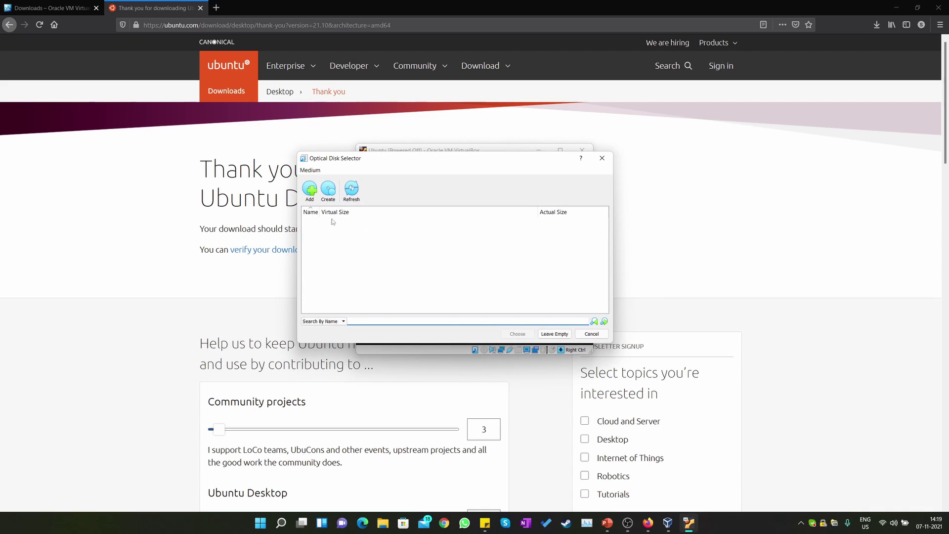
left_click(309, 196)
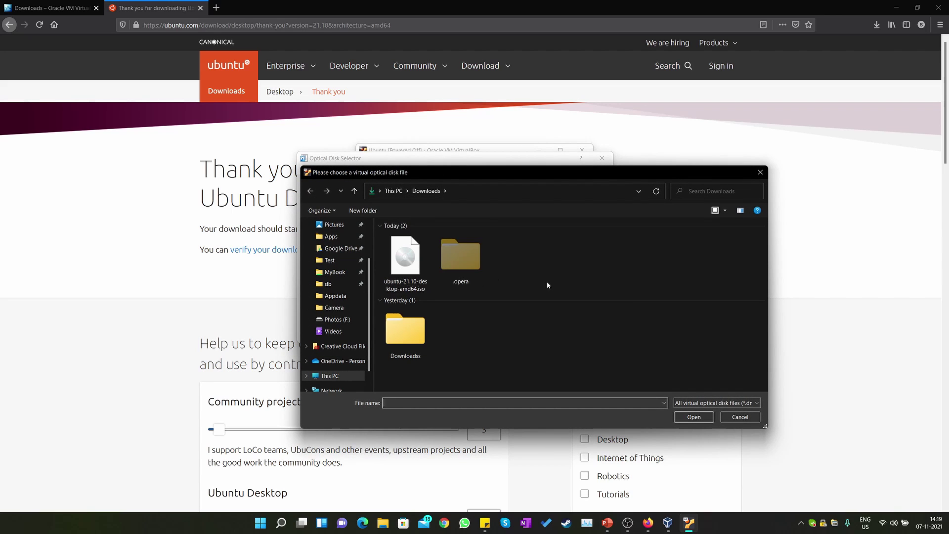
left_click(399, 259)
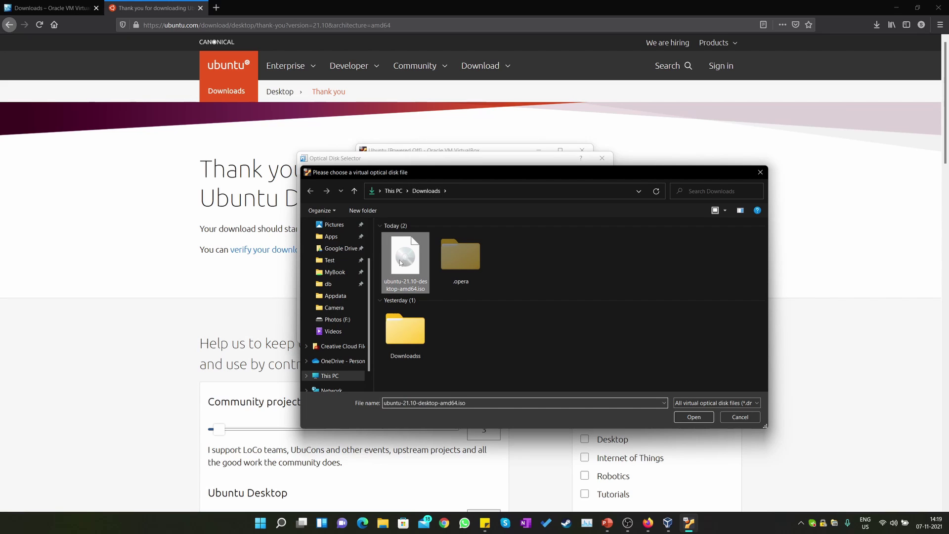
left_click(693, 416)
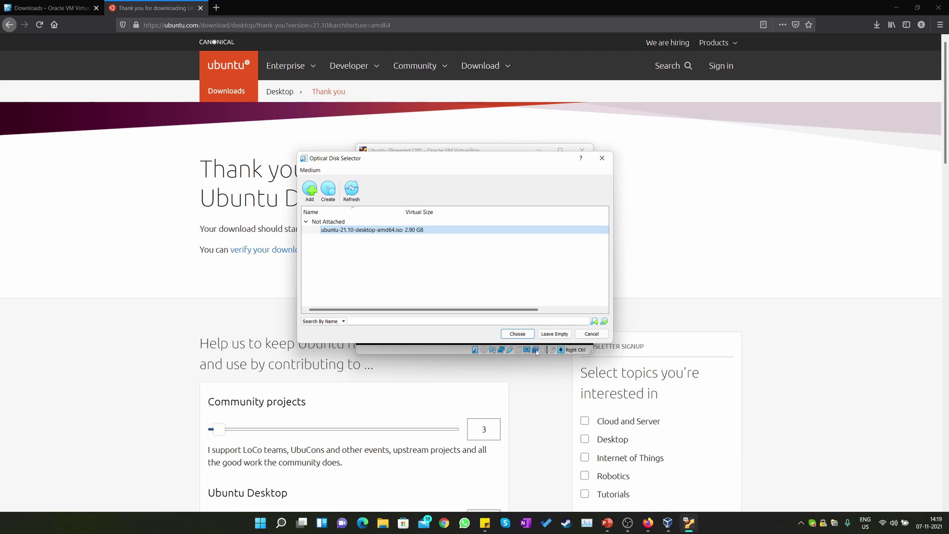
left_click(519, 334)
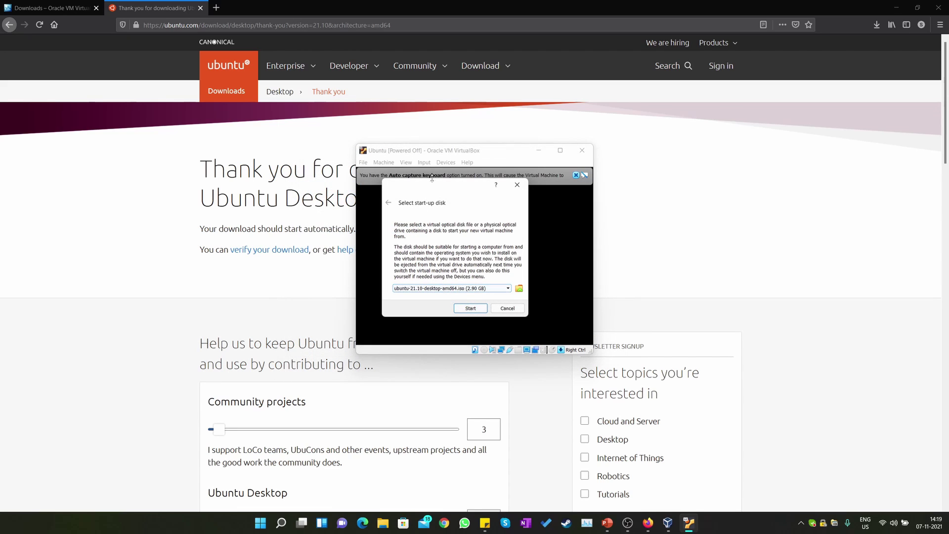
left_click(475, 309)
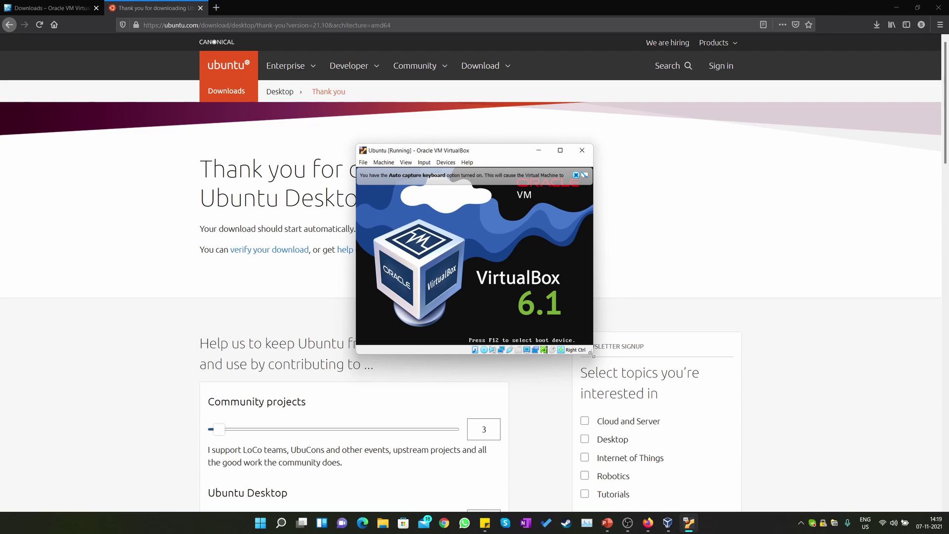
- Enlarge the virtual machine window and let it capture the mouse and keyboard
left_click_drag(590, 351, 781, 487)
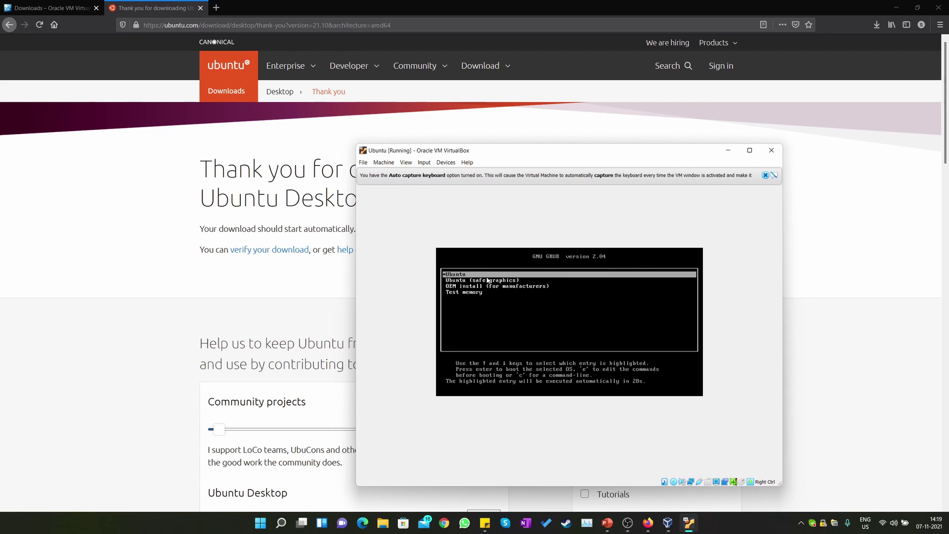
left_click(466, 278)
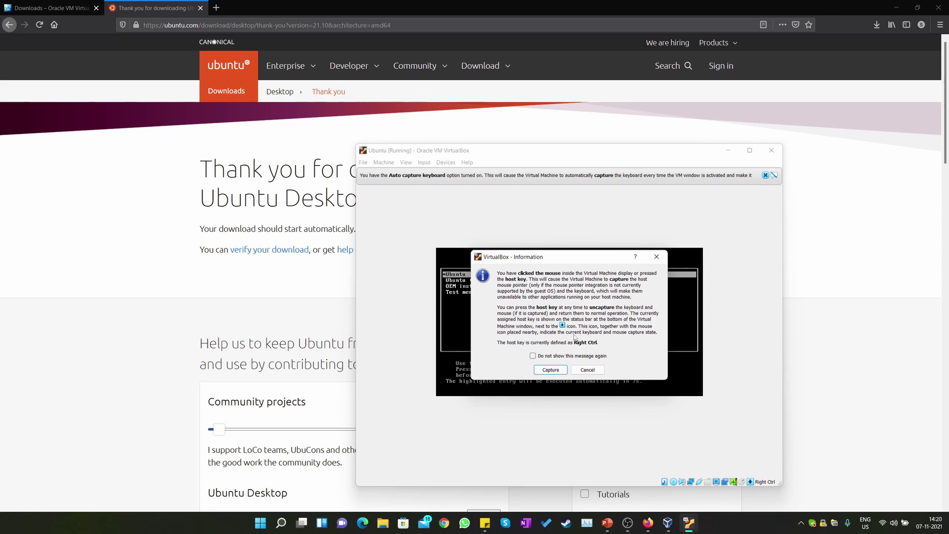
left_click(550, 370)
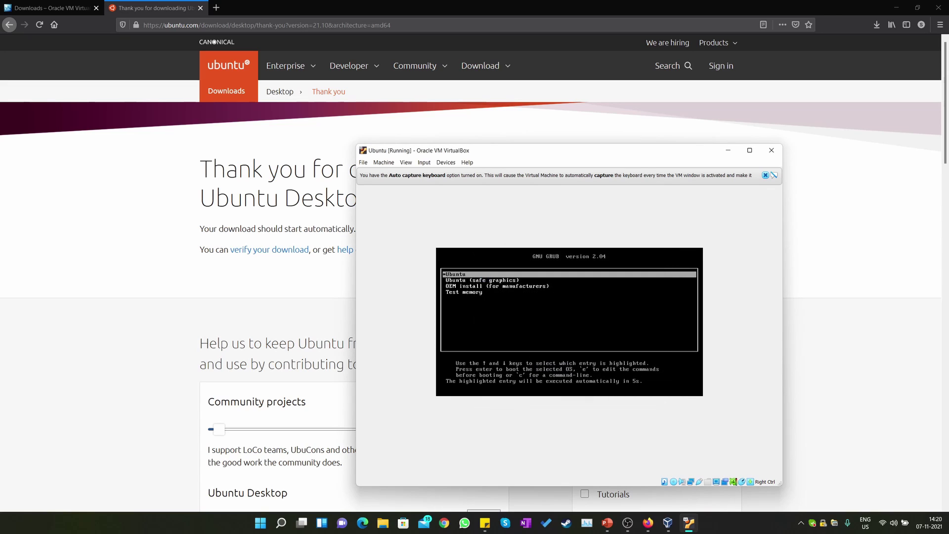
- Try moving through the GRUB boot entries, then boot the Ubuntu entry
key("Down")
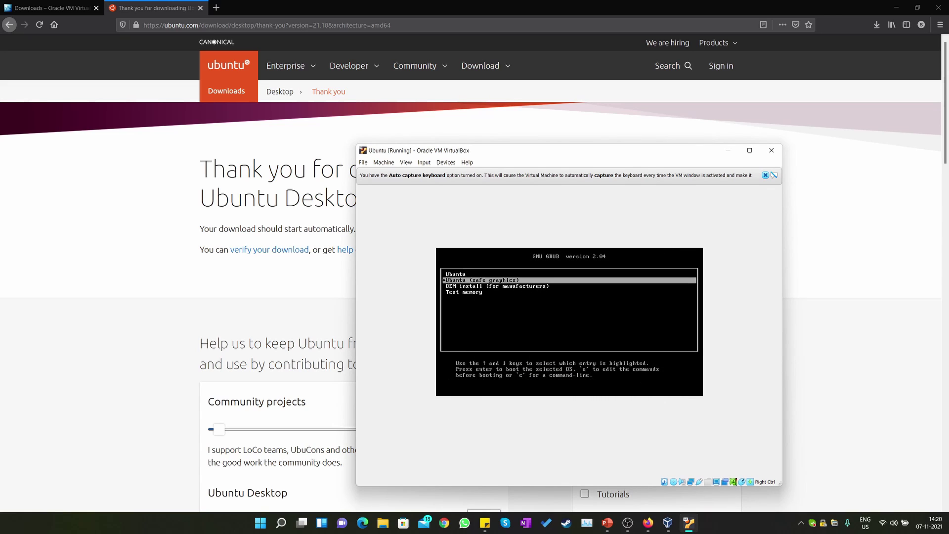
key("Up")
key("Down")
key("Down")
key("Down")
key("Up")
key("Up")
key("Up")
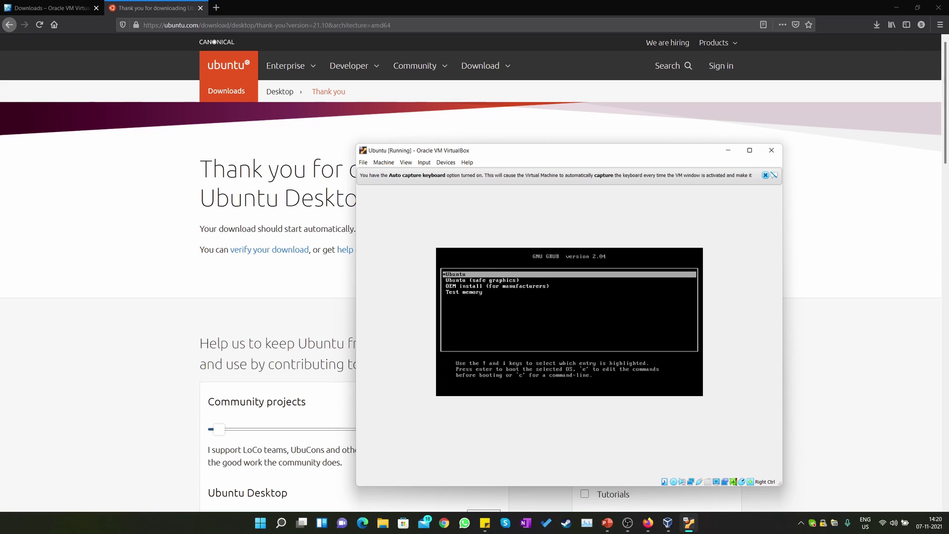
key("Down")
key("Down")
key("Up")
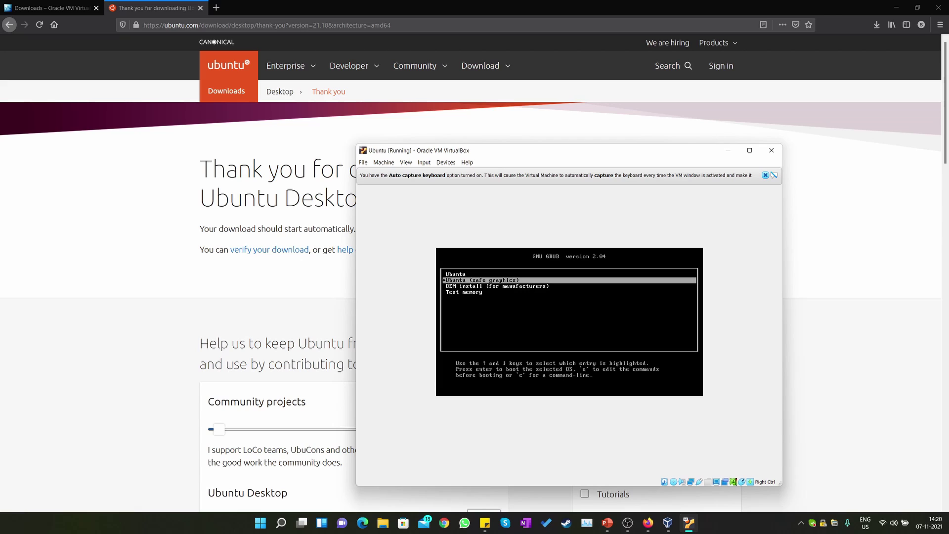
key("Up")
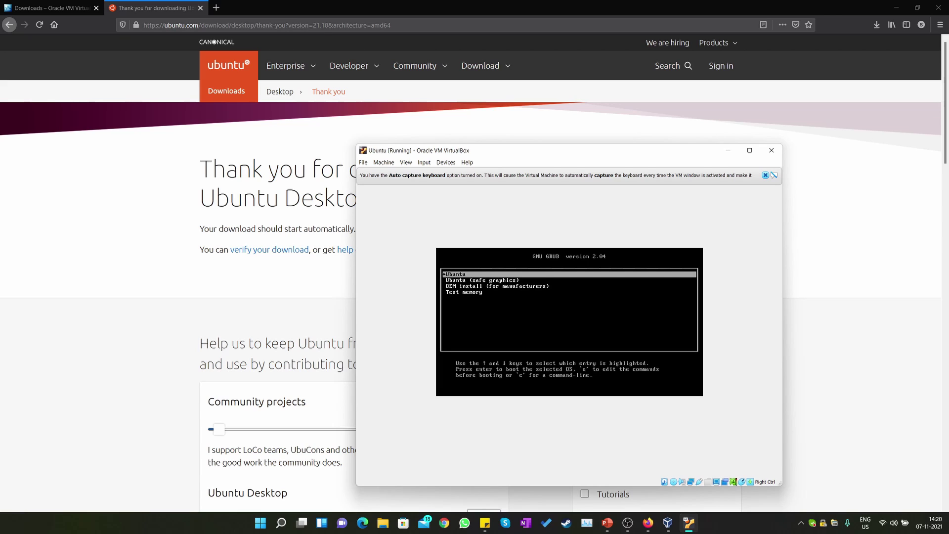
key("Return")
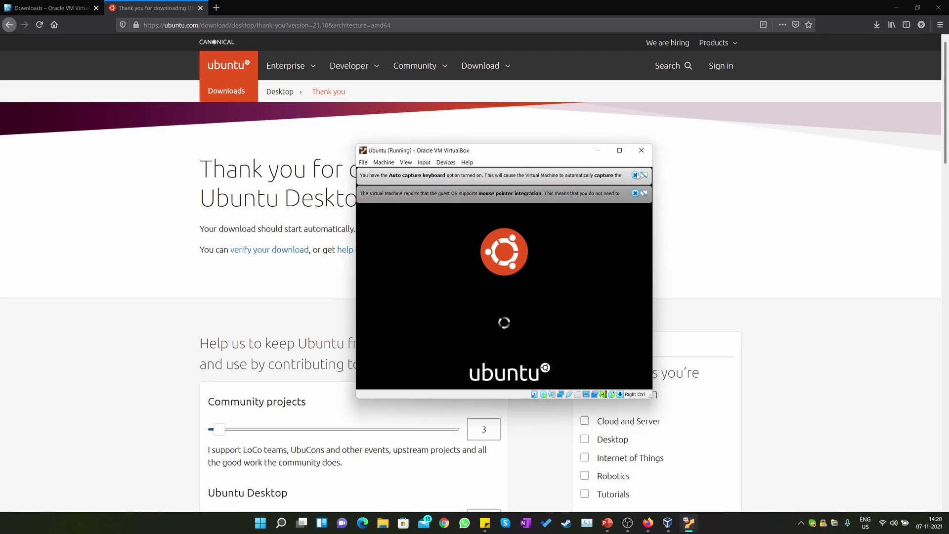
- Dismiss the keyboard capture and mouse integration notices permanently and maximize the virtual machine window
left_click(643, 193)
left_click(644, 175)
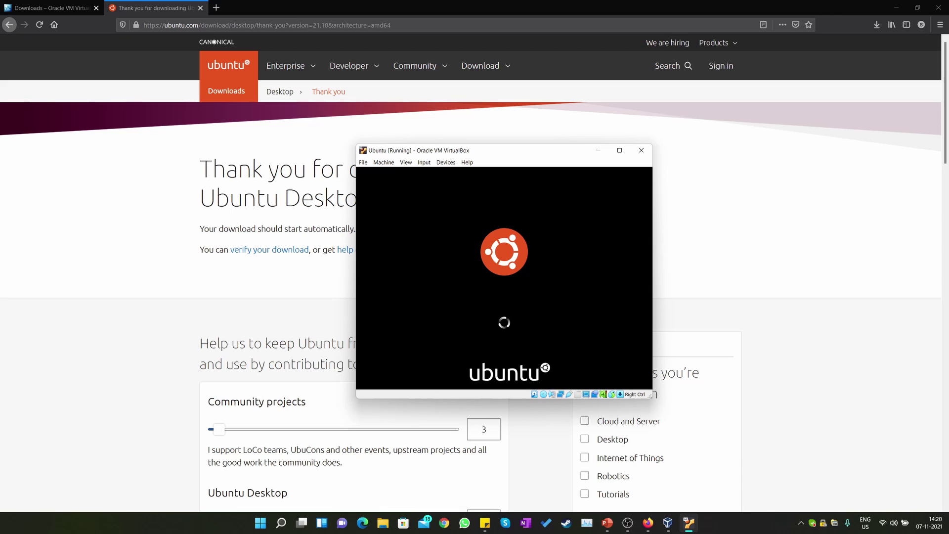
left_click(619, 152)
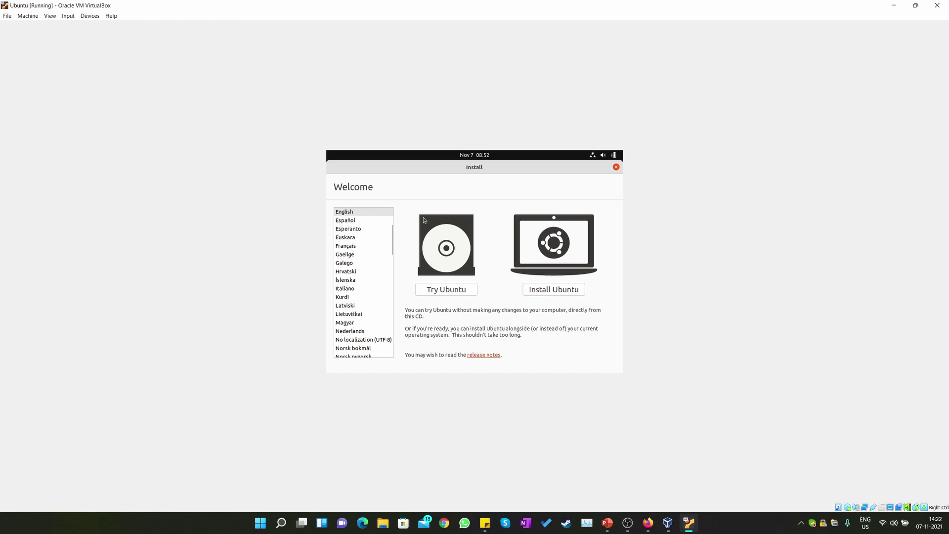
- Choose to install Ubuntu in English and continue with the English (US) keyboard layout
left_click(552, 291)
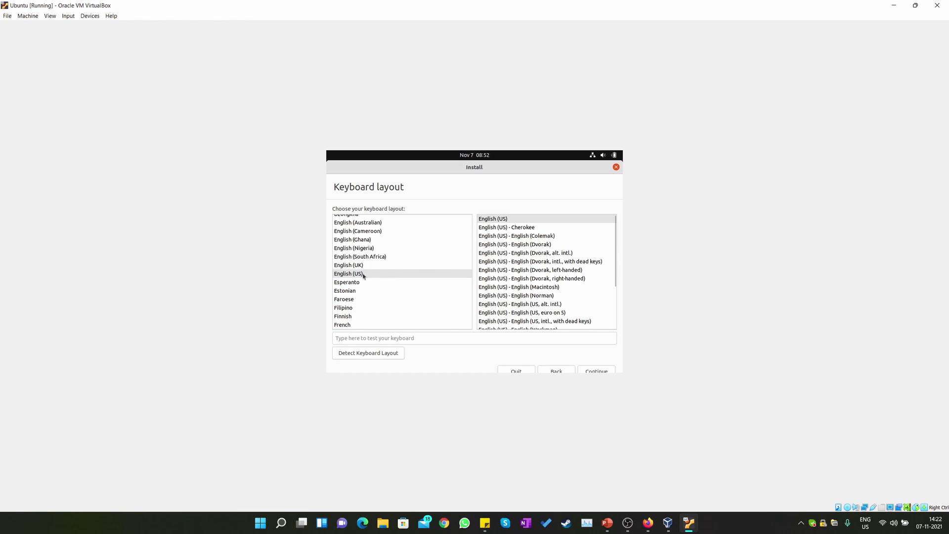
left_click(599, 370)
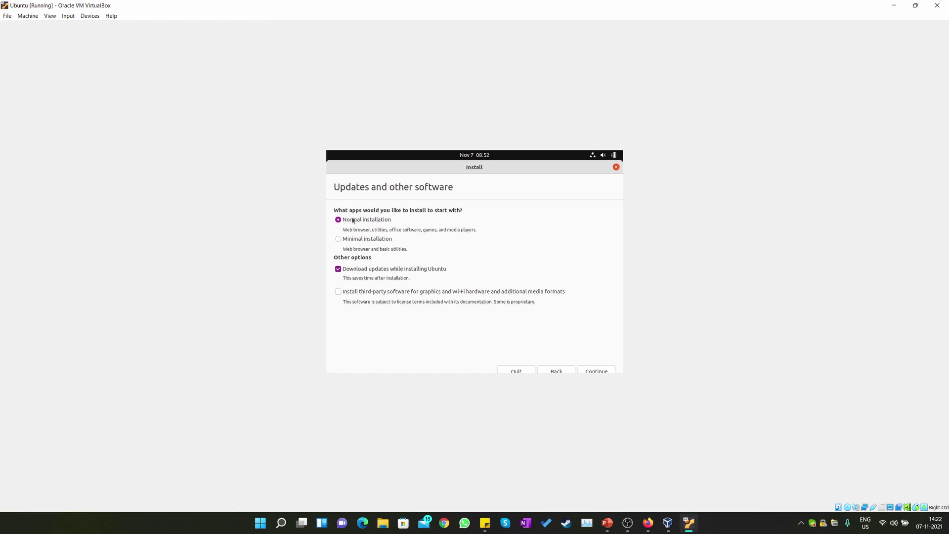
- Accept the normal installation options and confirm erasing the disk to install Ubuntu
left_click(350, 269)
left_click(598, 371)
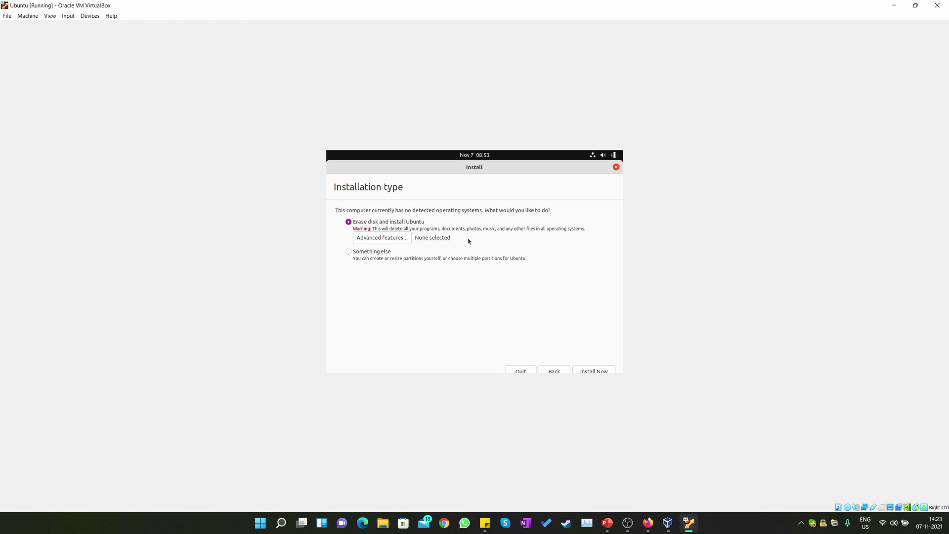
left_click(590, 372)
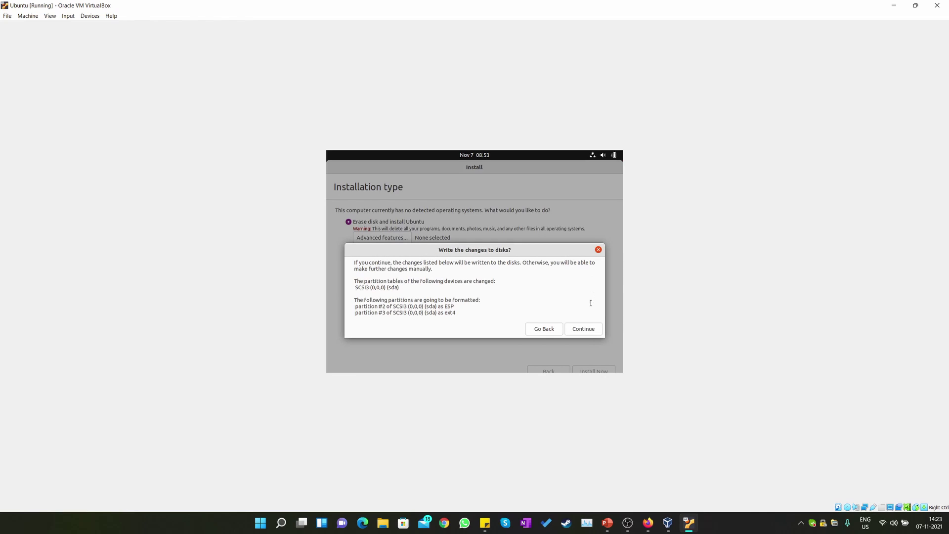
left_click(585, 330)
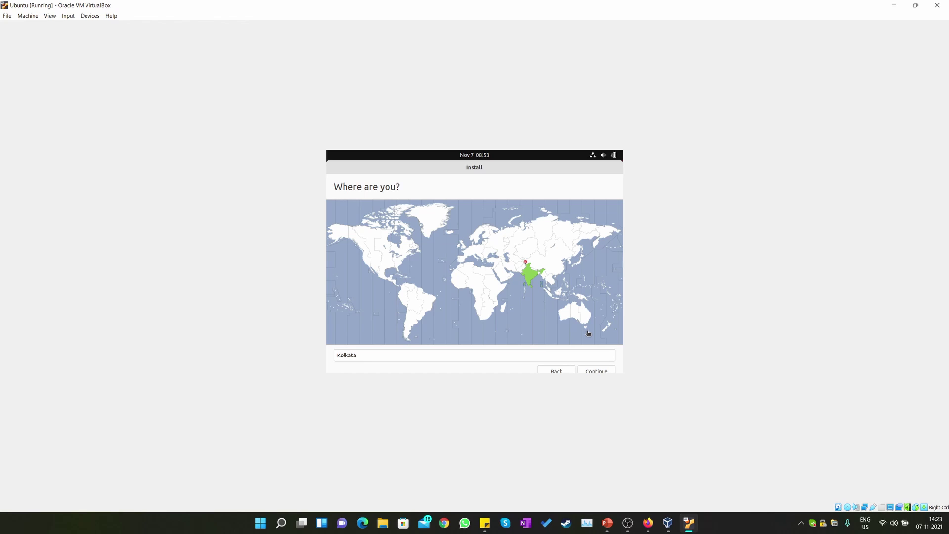
- Accept Kolkata as the location and set the new account to log in automatically
left_click(596, 370)
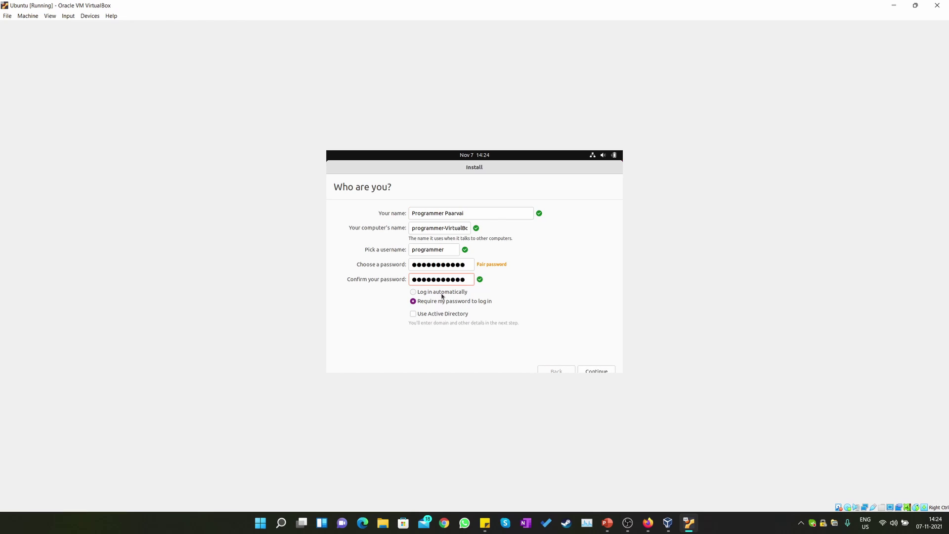
left_click(441, 293)
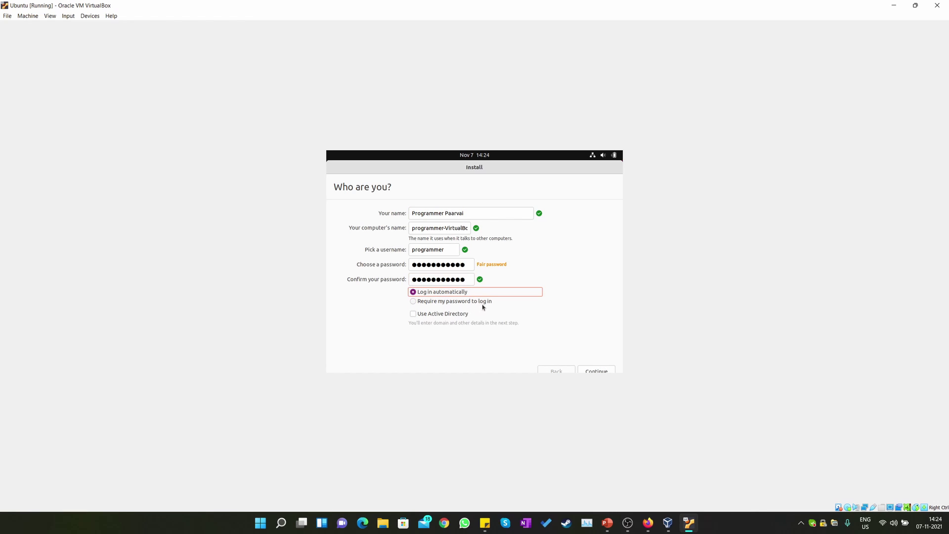
left_click(602, 371)
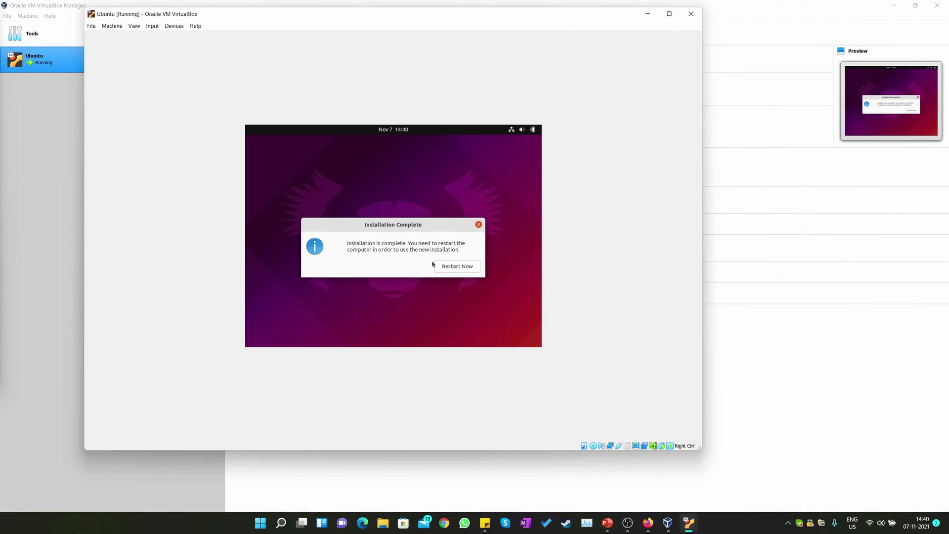
- Restart the virtual machine after the installation and continue past the request to remove the installation medium
left_click(461, 268)
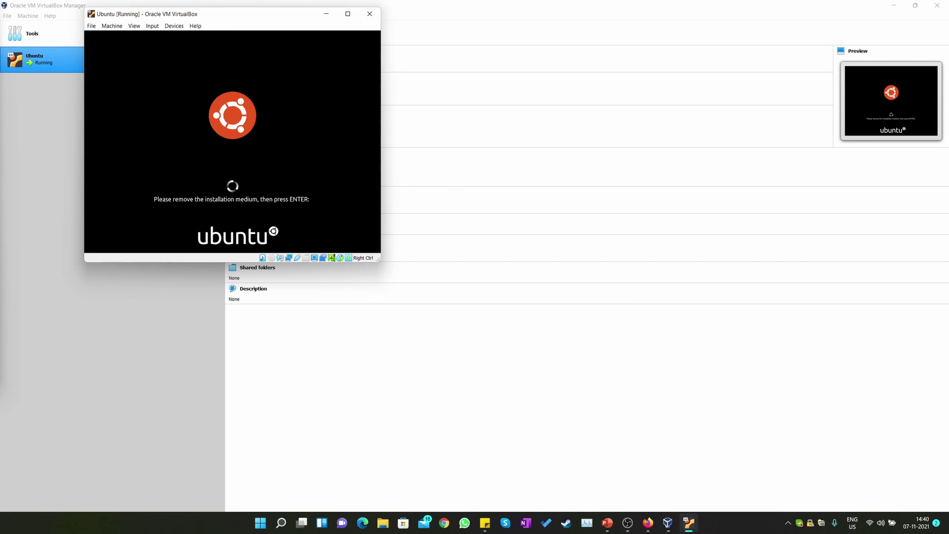
key("Return")
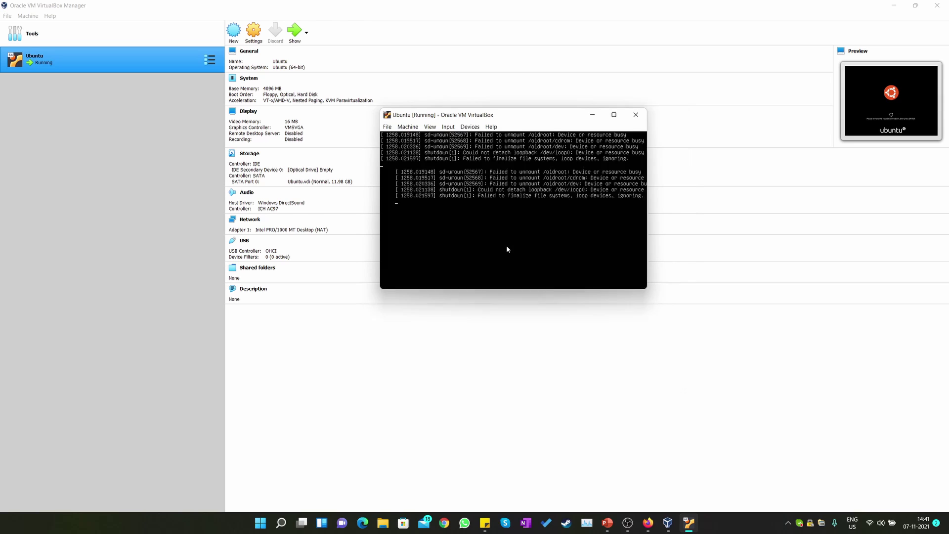
- Let the restarted virtual machine capture the mouse and keyboard and switch it to full-screen mode
left_click(537, 151)
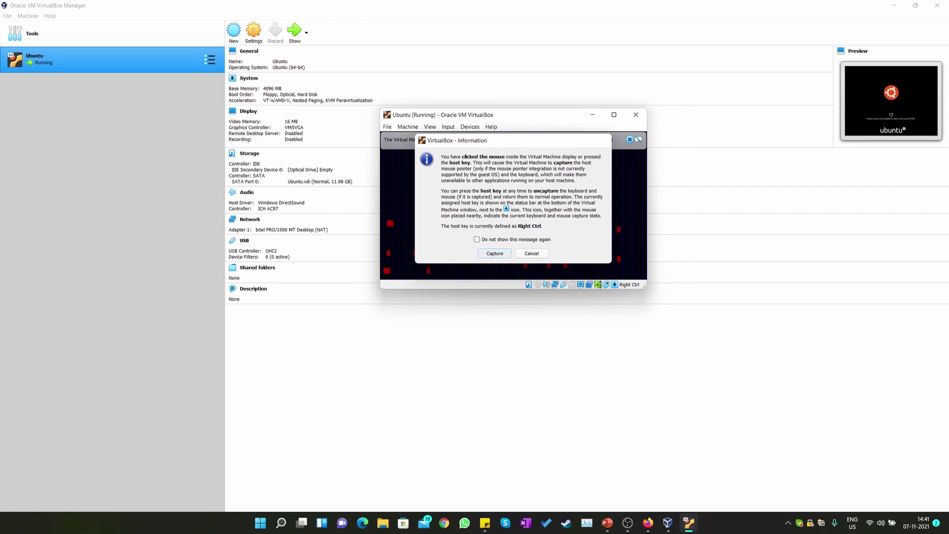
left_click(500, 255)
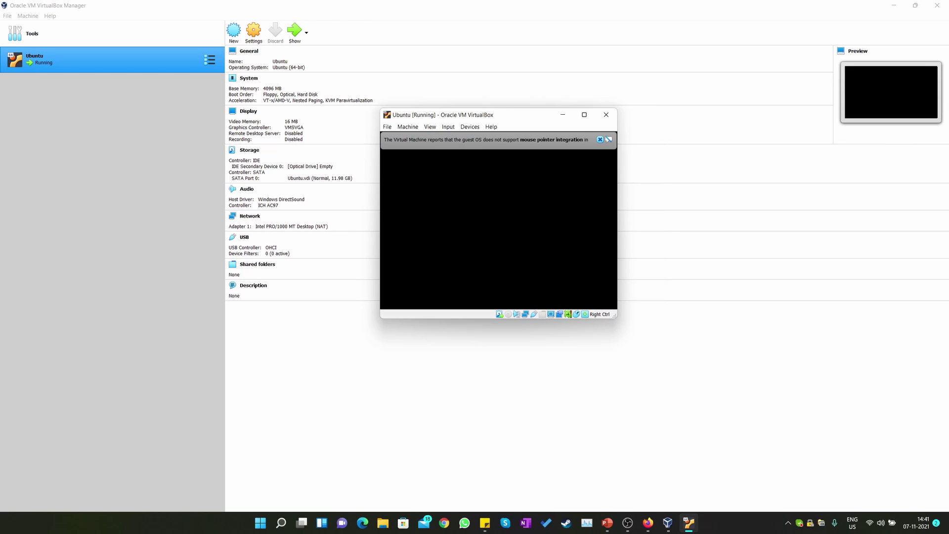
key("Control_R+f")
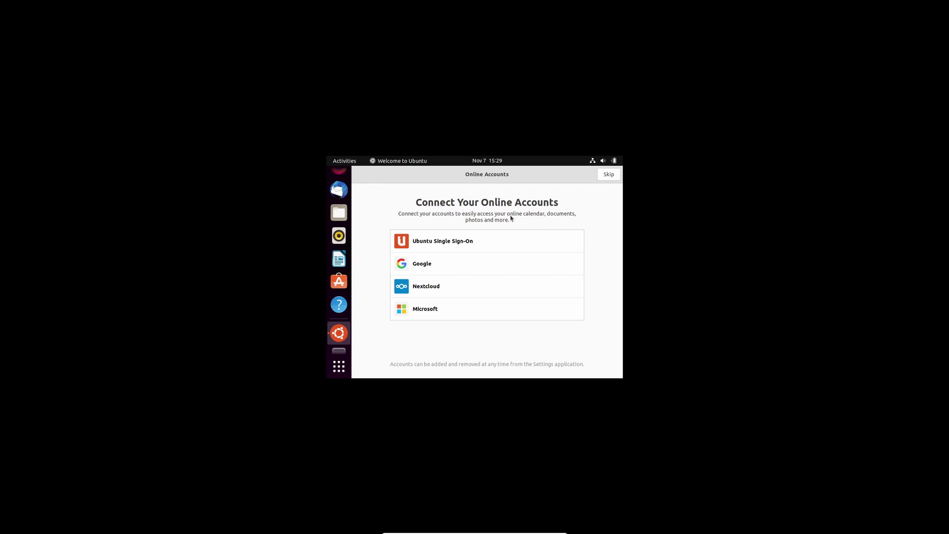
- Skip connecting online accounts and finish the Ubuntu welcome setup, keeping the option to send system info to Canonical
left_click(609, 174)
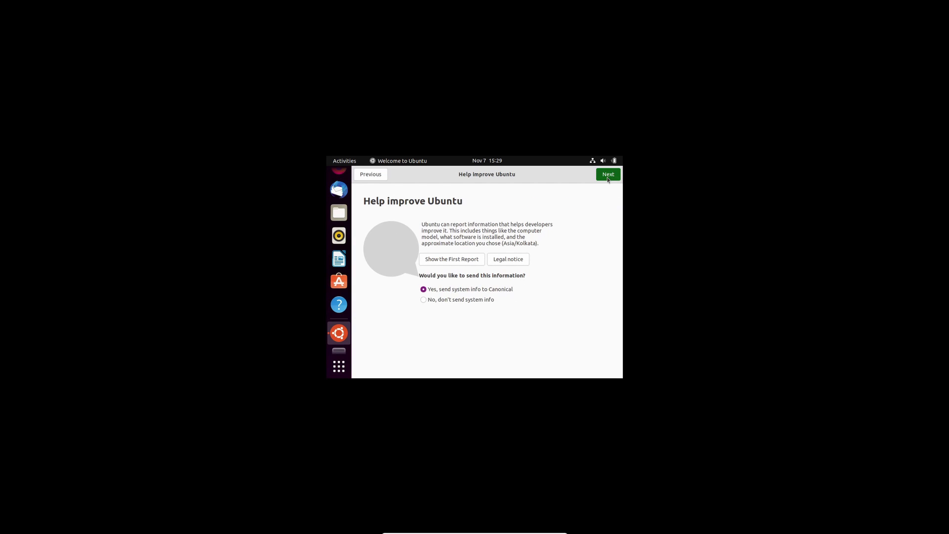
key("Return")
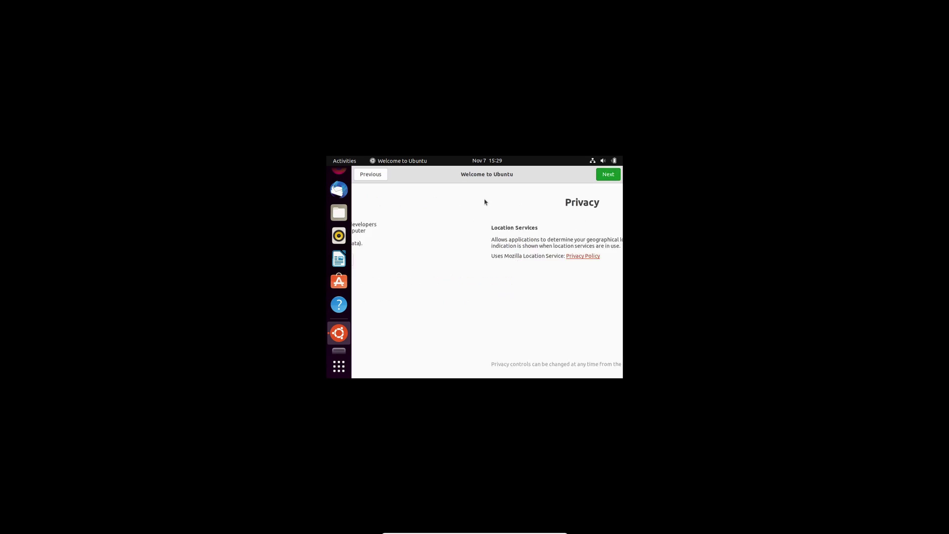
left_click(602, 177)
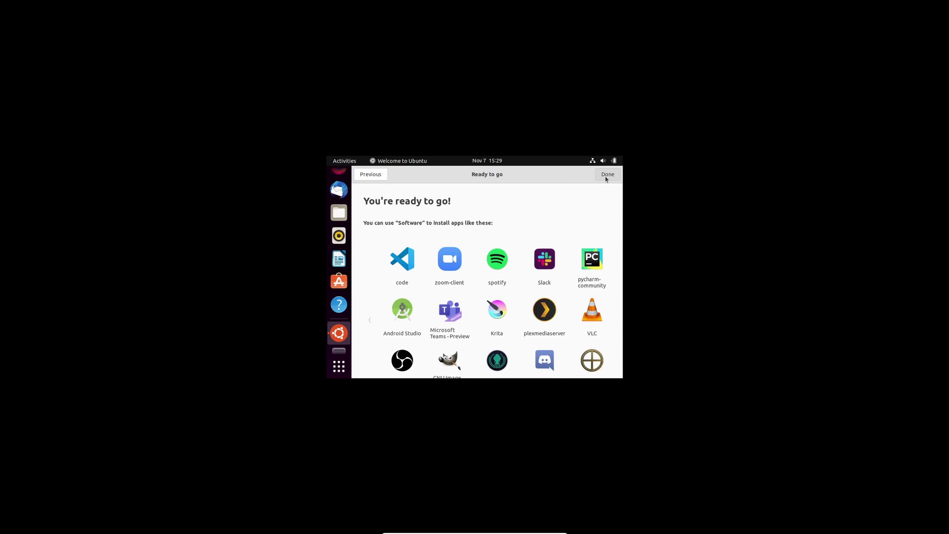
left_click(605, 176)
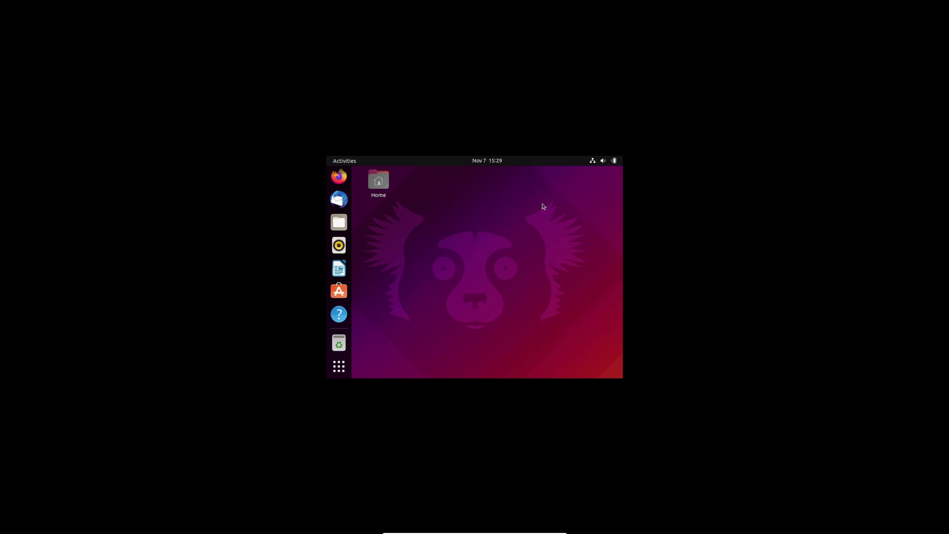
- Set Ubuntu's display resolution to 1920 × 1080 (16:9), keep the changes and close the settings
right_click(516, 219)
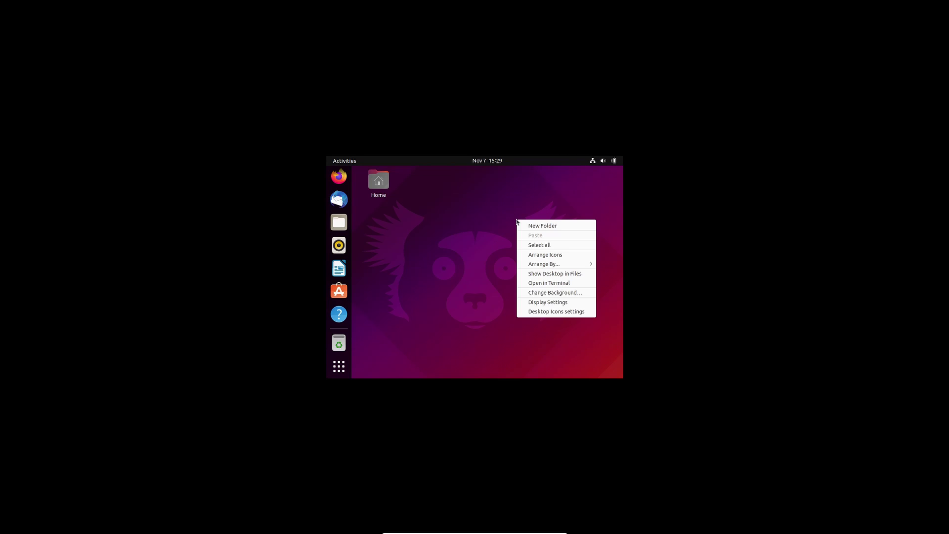
left_click(556, 303)
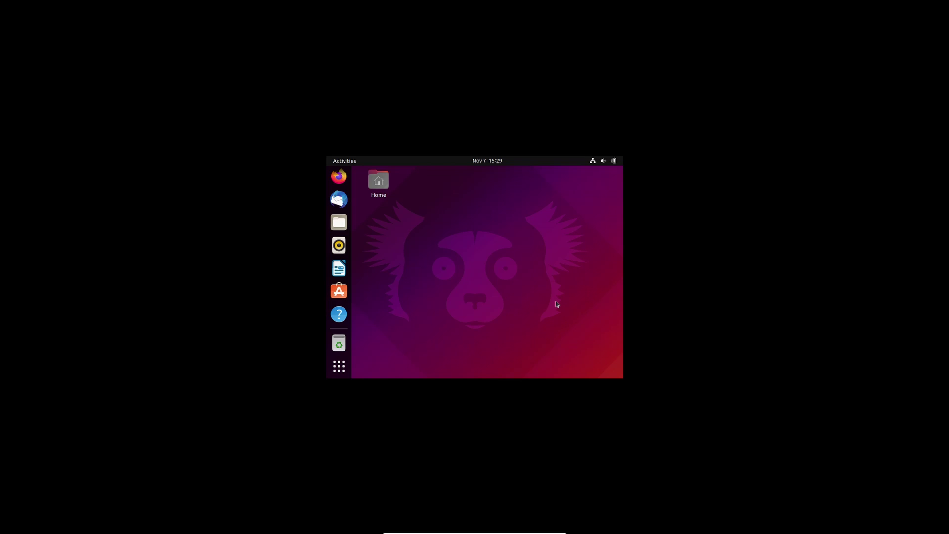
left_click(586, 236)
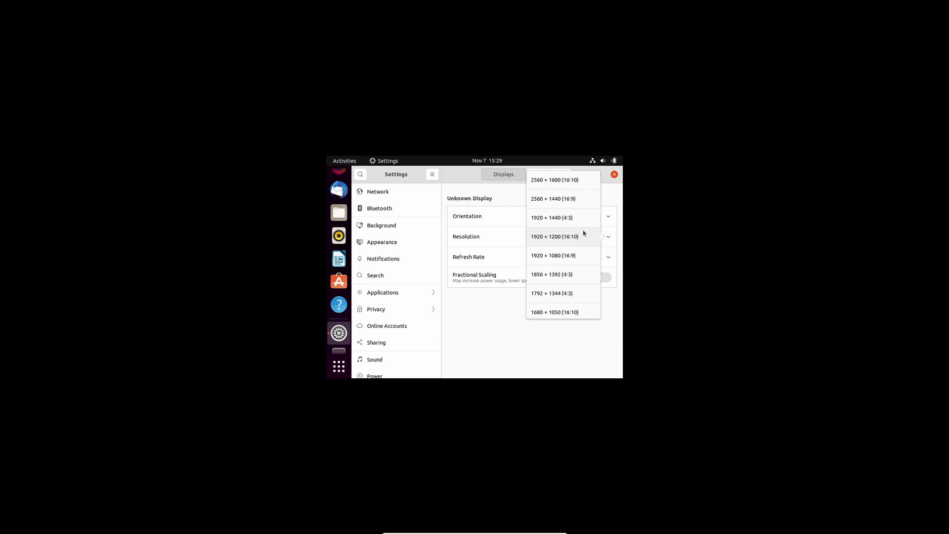
left_click(574, 256)
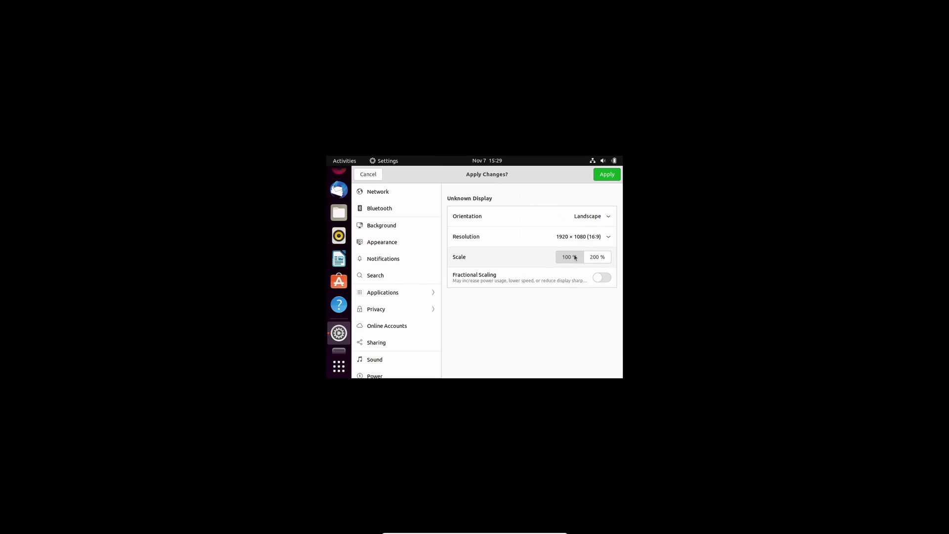
left_click(611, 176)
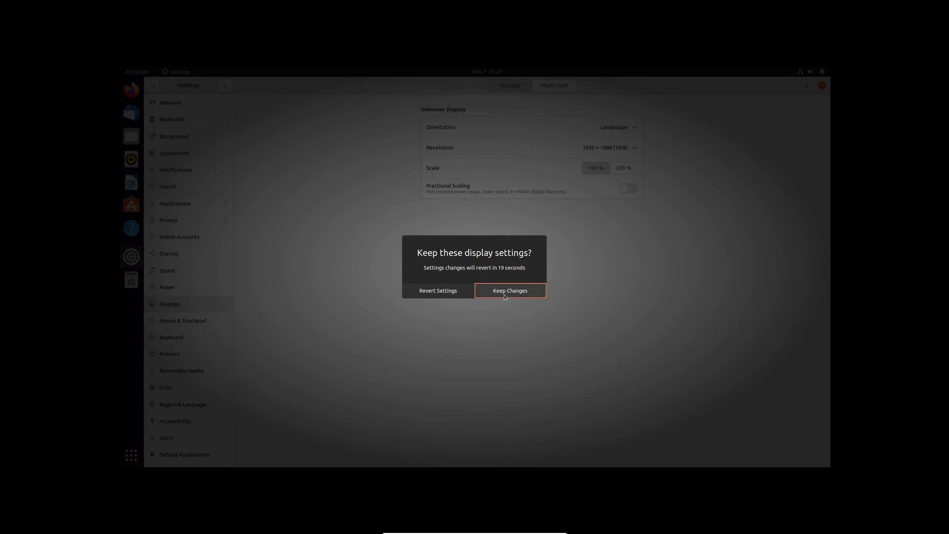
left_click(504, 295)
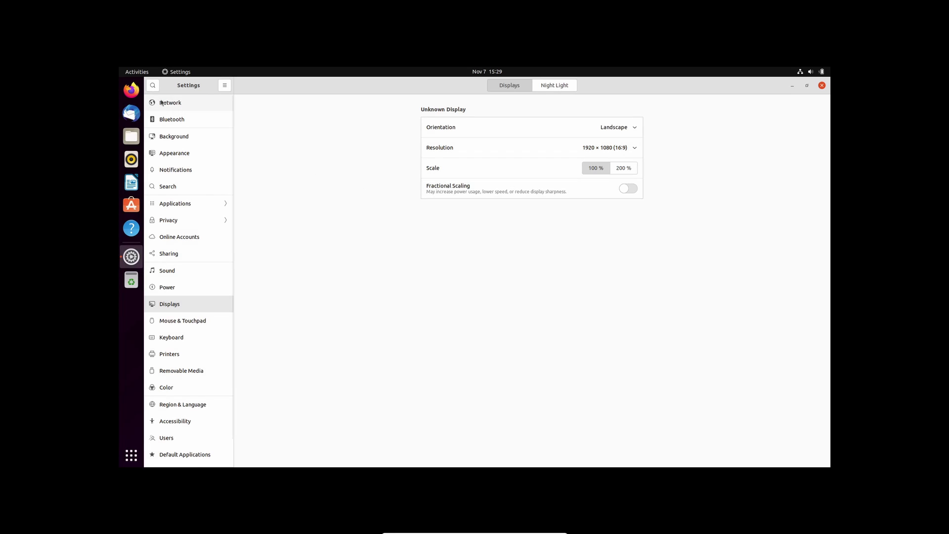
left_click(823, 86)
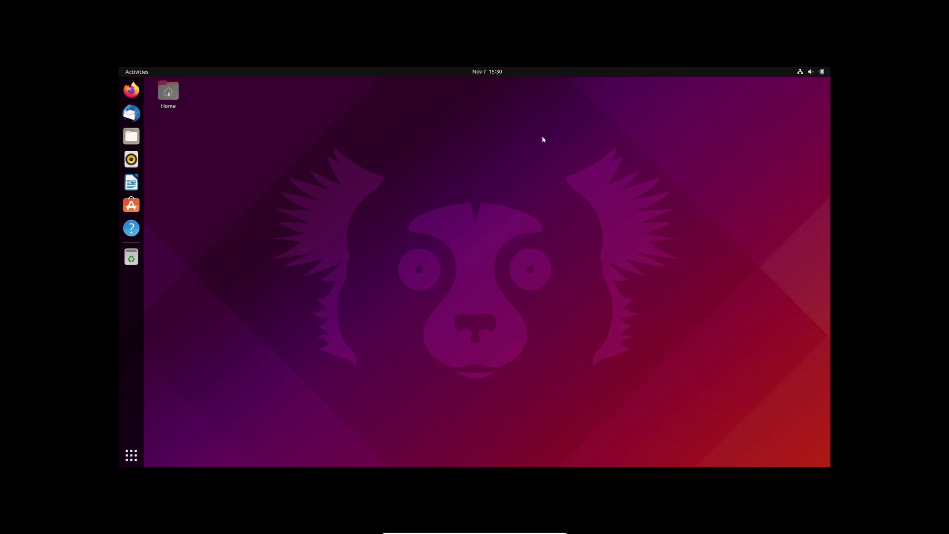
- Leave full-screen mode and arrange the resized virtual machine window over the Windows desktop with the VirtualBox Manager minimized
key("Control_R+f")
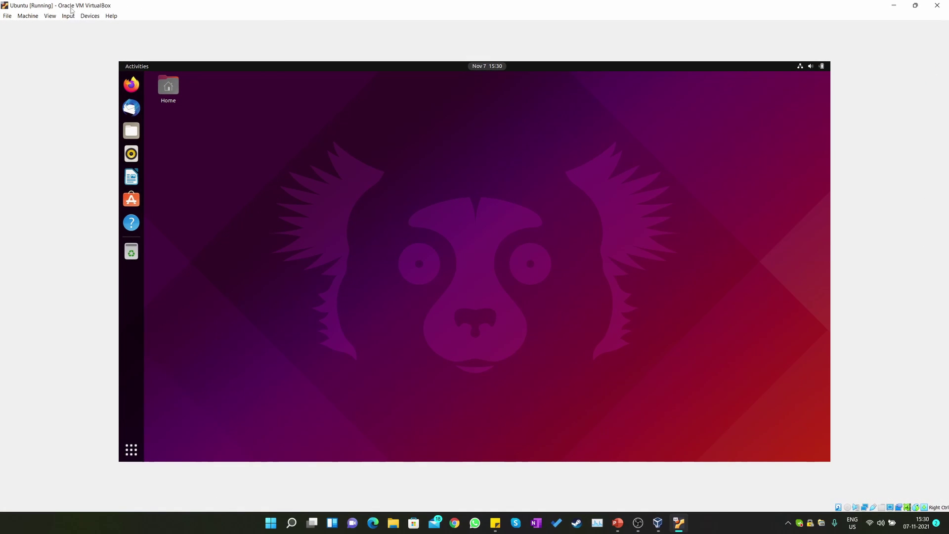
left_click_drag(72, 10, 205, 74)
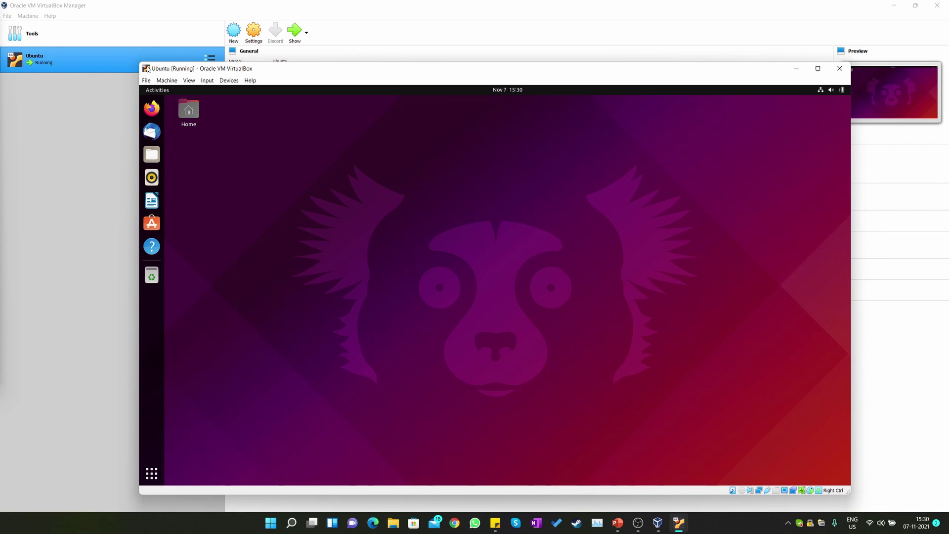
left_click_drag(140, 62, 109, 36)
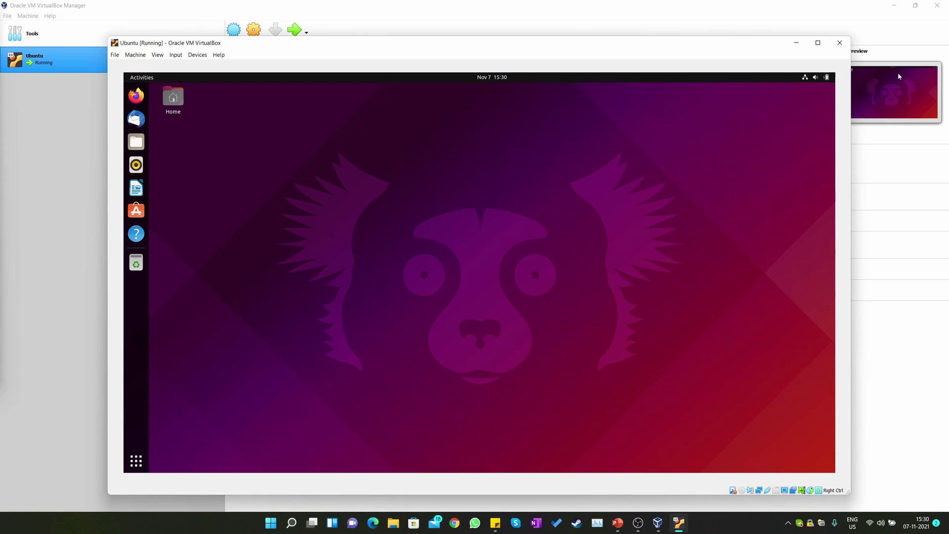
left_click(891, 7)
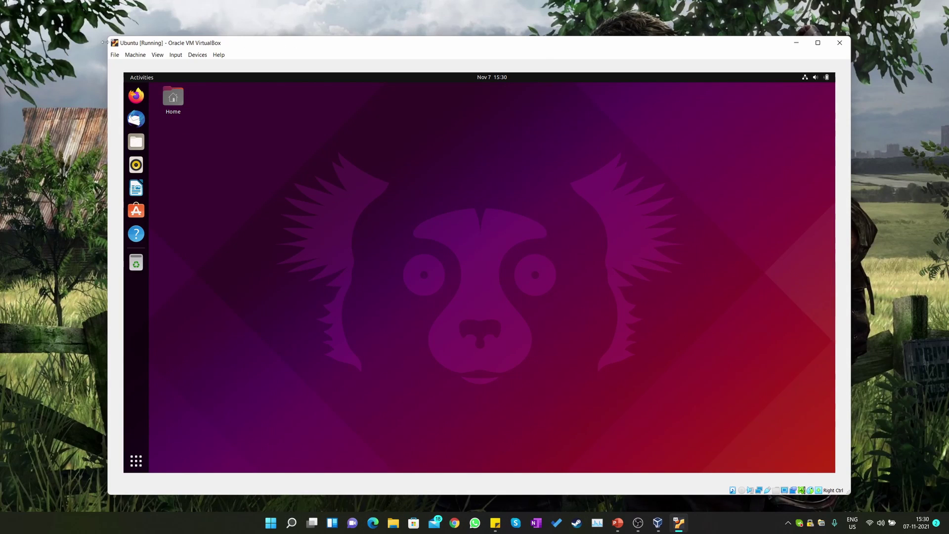
left_click_drag(165, 48, 225, 30)
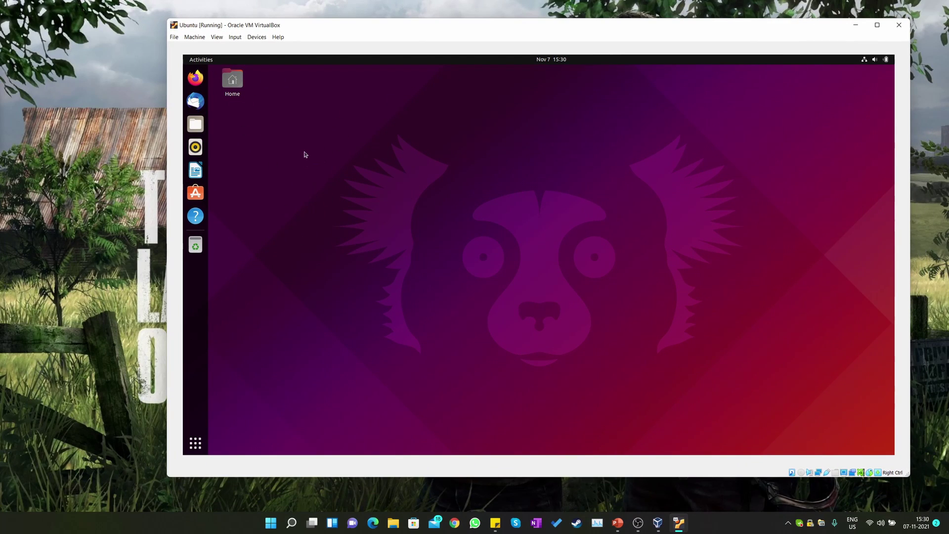
- Find Terminal among Ubuntu's applications by searching for "terminal" and open it
left_click(196, 442)
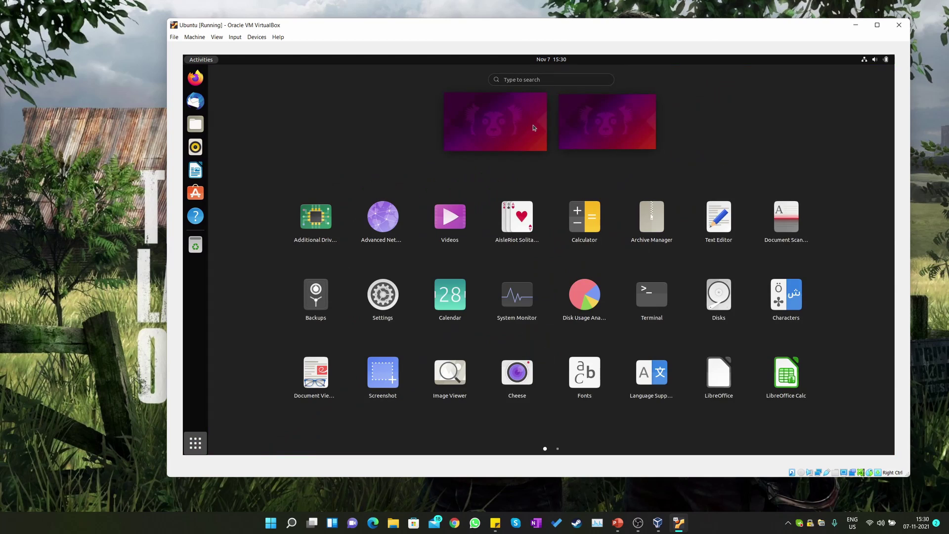
left_click(557, 79)
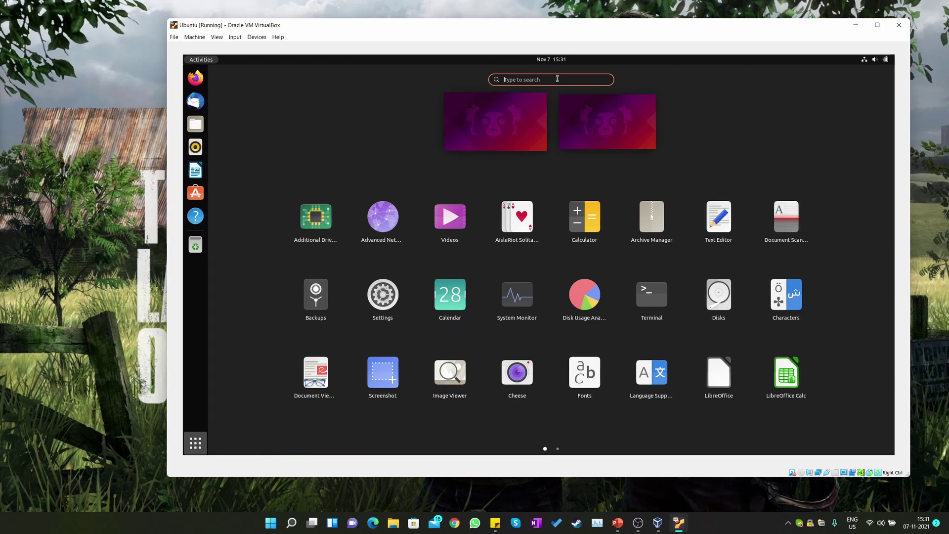
type("terminal")
key("Return")
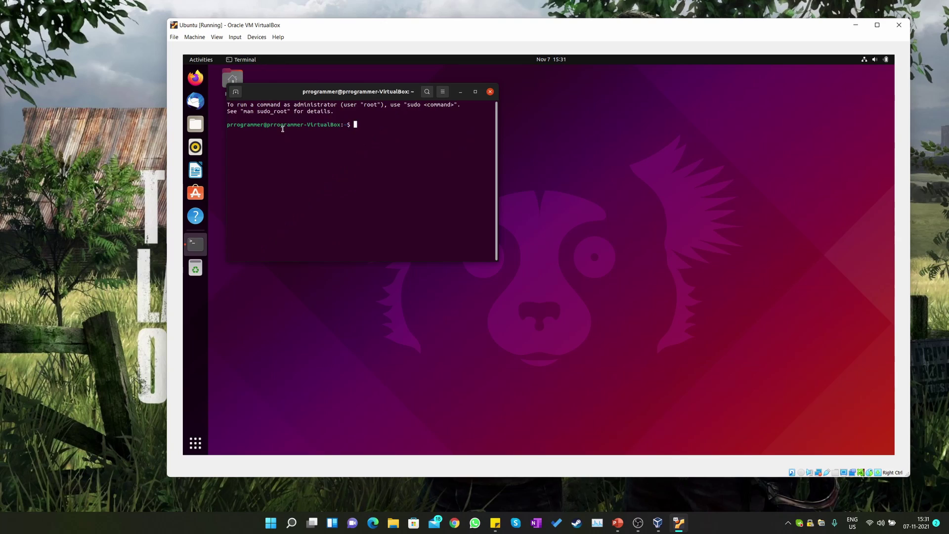
- Move the terminal window slightly aside and list the home folder's contents with ls
left_click_drag(352, 94, 365, 94)
type("ls")
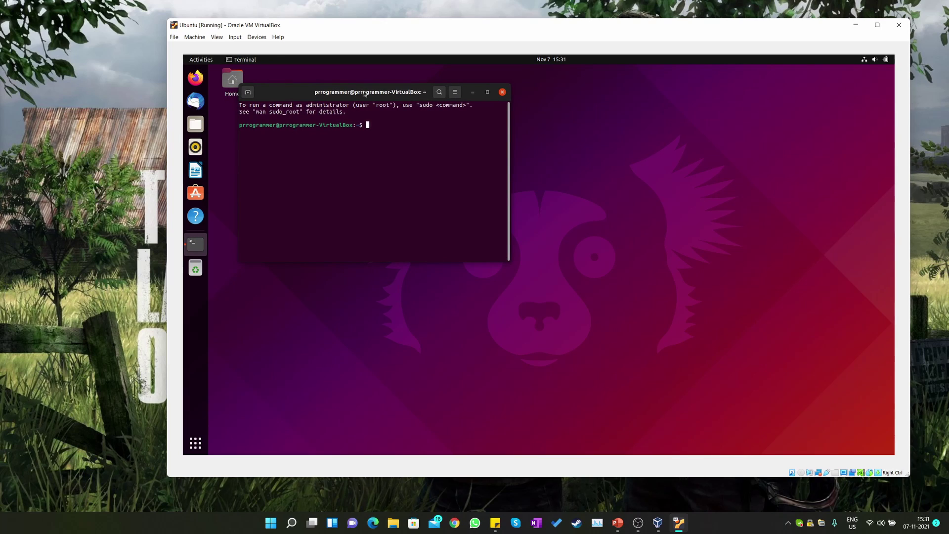
key("Return")
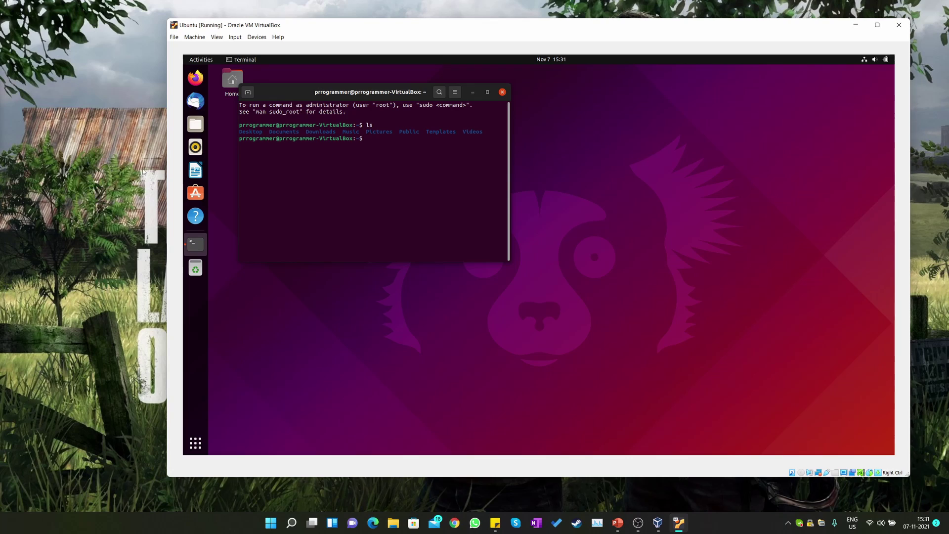
- Switch to the VirtualBox Manager and open the settings of the Ubuntu virtual machine
left_click(55, 204)
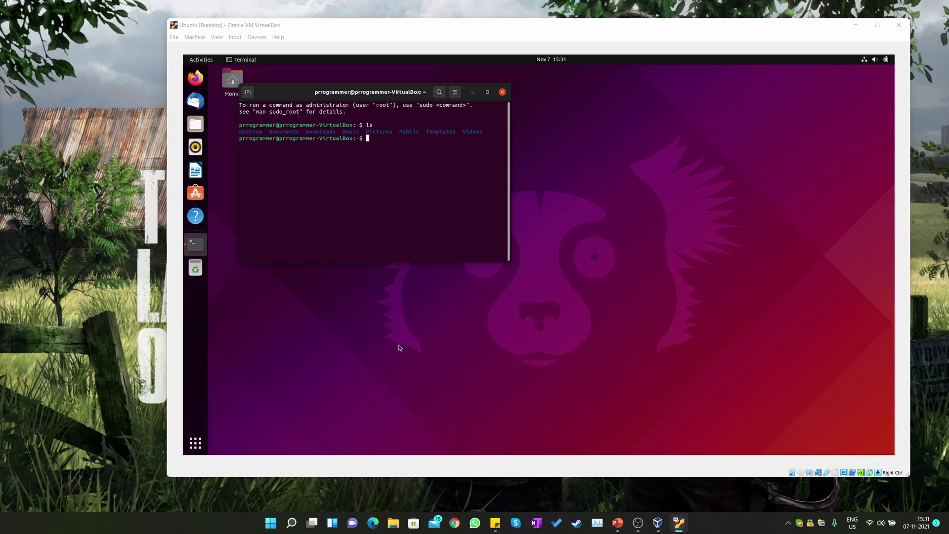
left_click(658, 523)
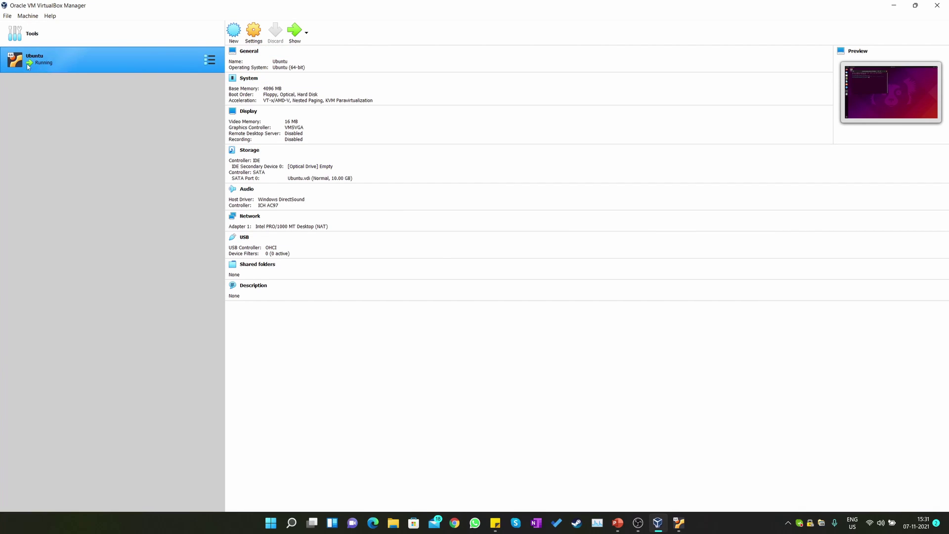
left_click(257, 35)
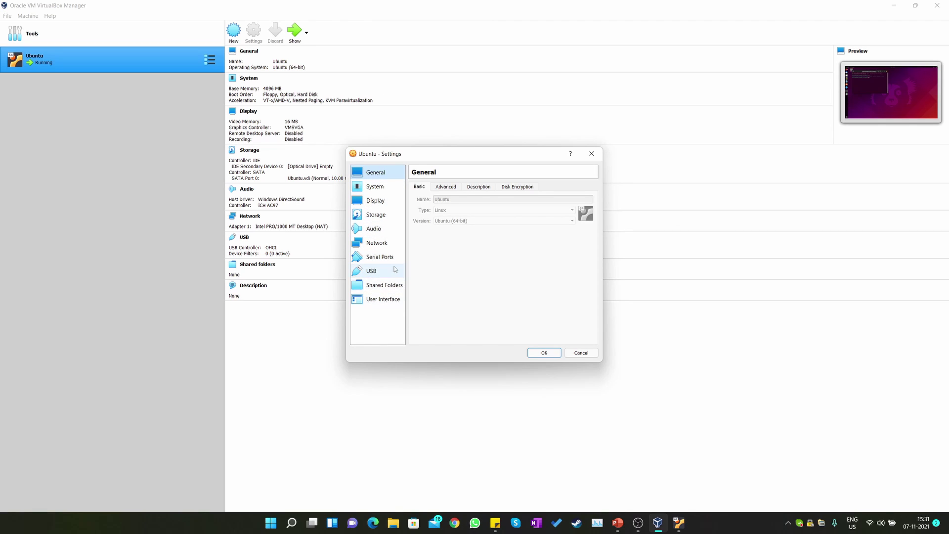
- Examine the Ubuntu machine's motherboard, processor, display and storage settings, including the Ubuntu.vdi disk, and close the settings
left_click(368, 186)
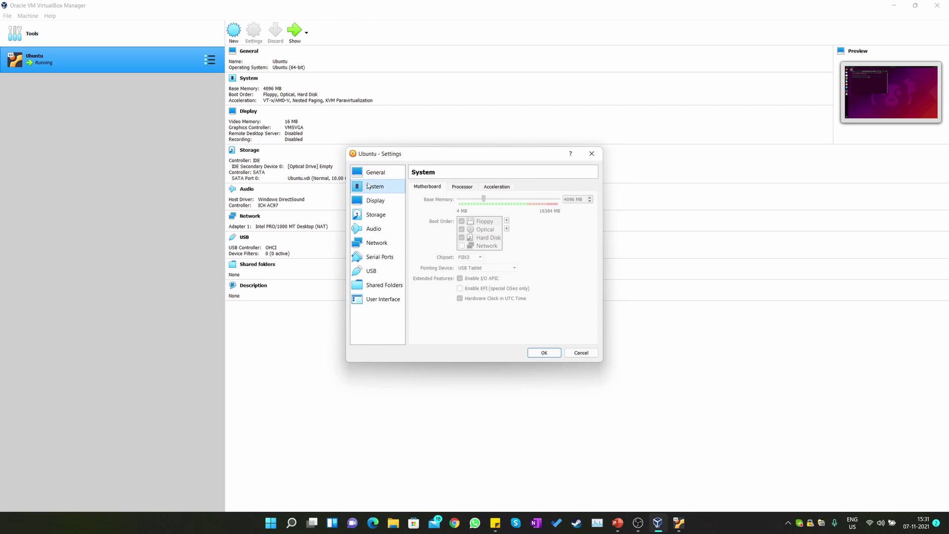
left_click(468, 189)
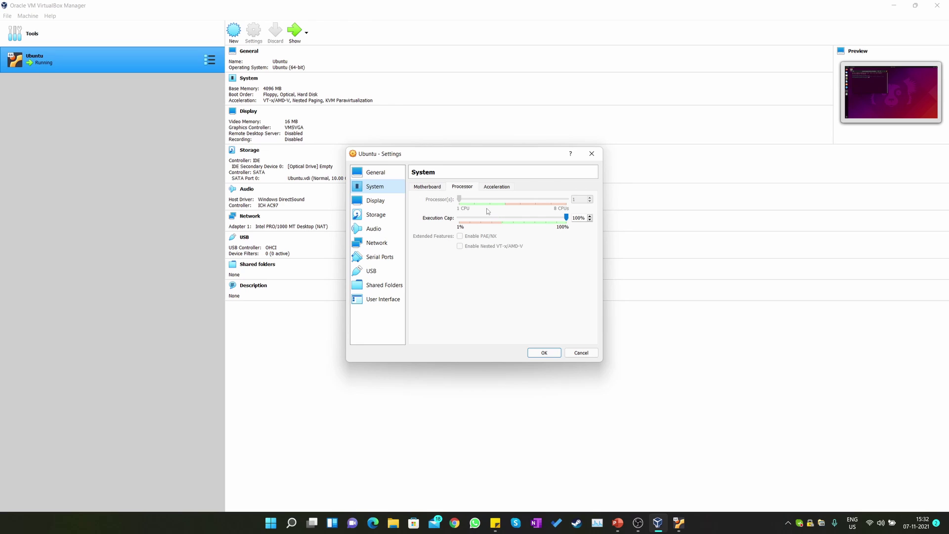
left_click(678, 523)
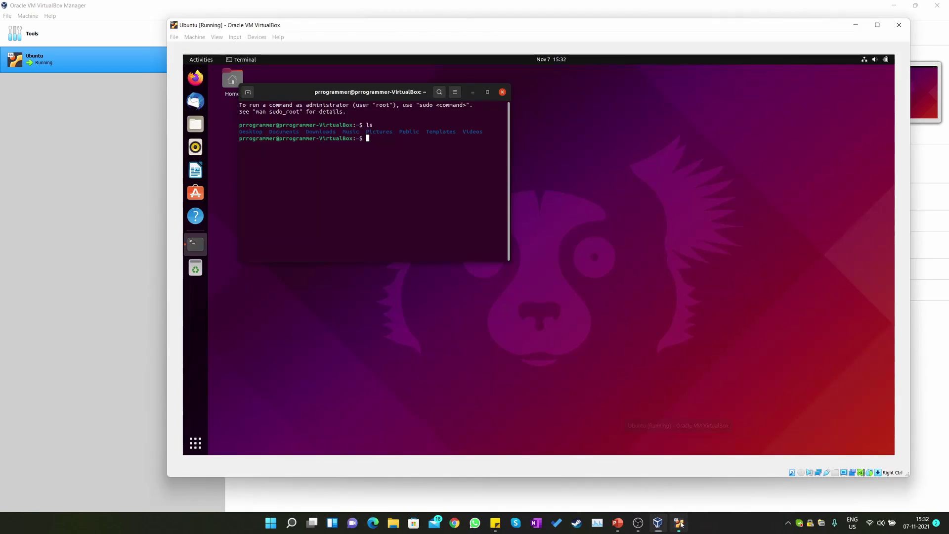
left_click(110, 183)
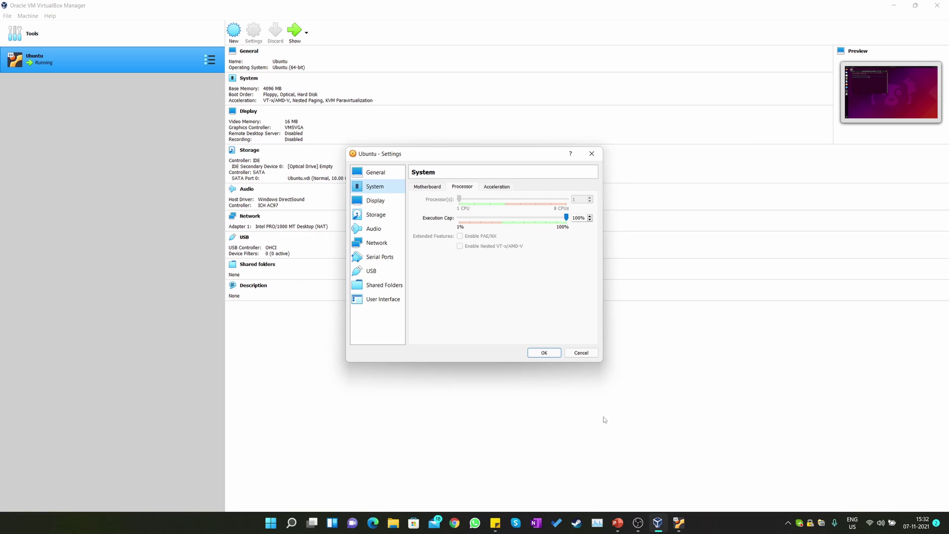
left_click(384, 203)
left_click(386, 213)
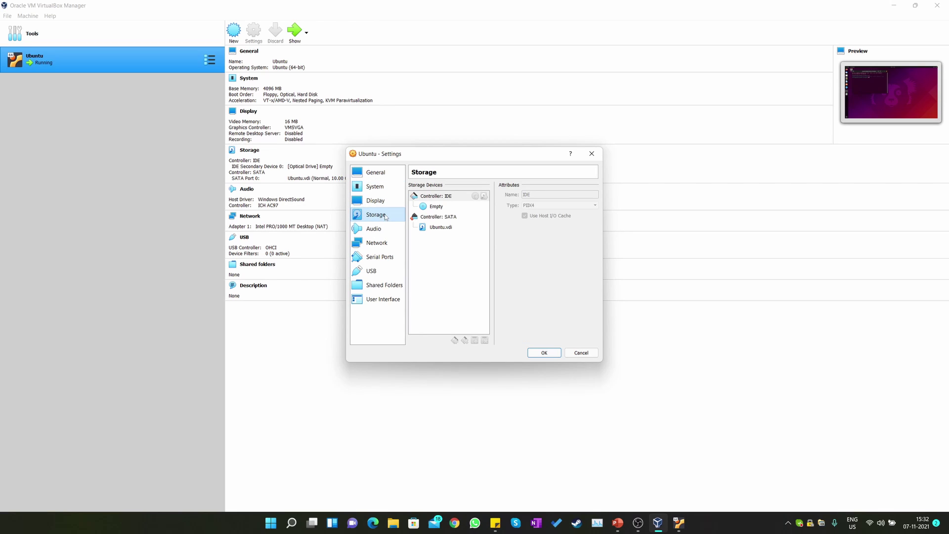
left_click(448, 228)
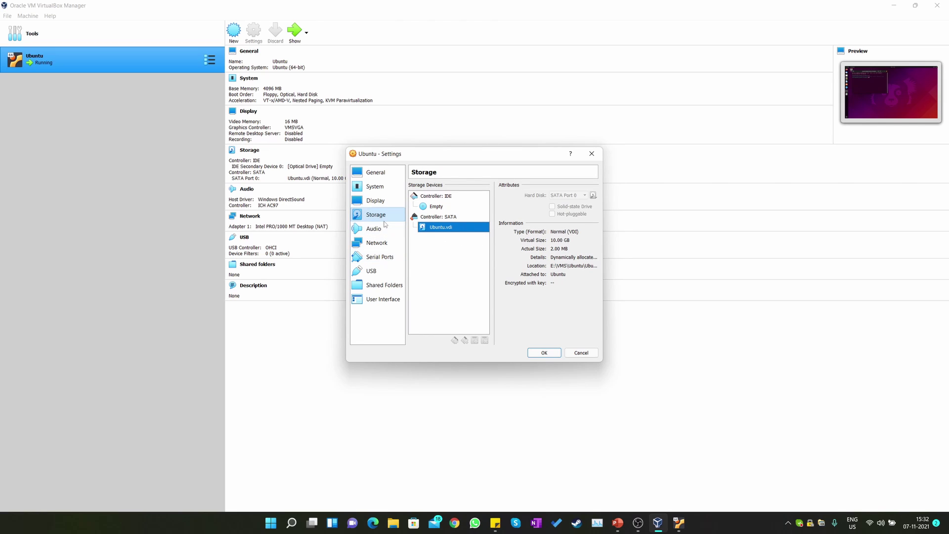
left_click(374, 187)
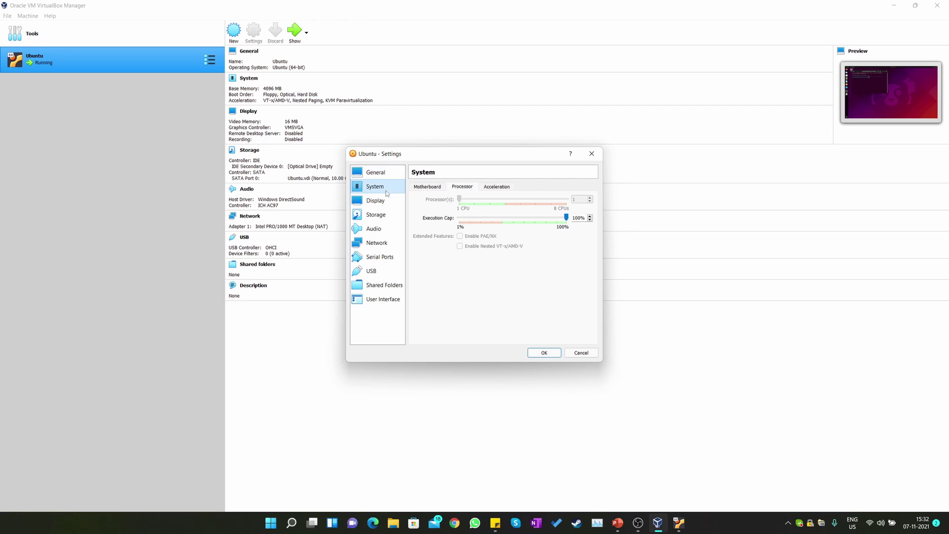
left_click(432, 190)
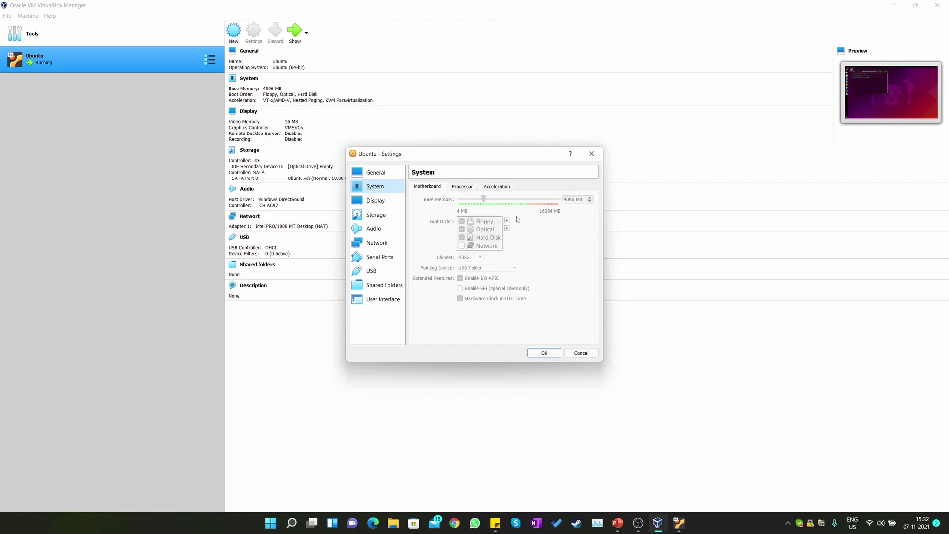
left_click(552, 352)
- Close the terminal in the running Ubuntu virtual machine, and reposition and enlarge the machine's window
left_click(679, 523)
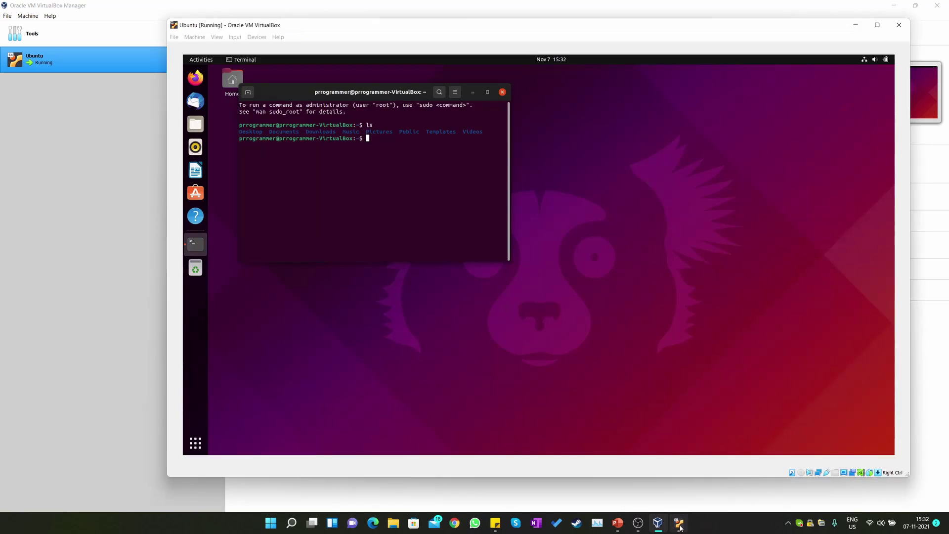
left_click(503, 93)
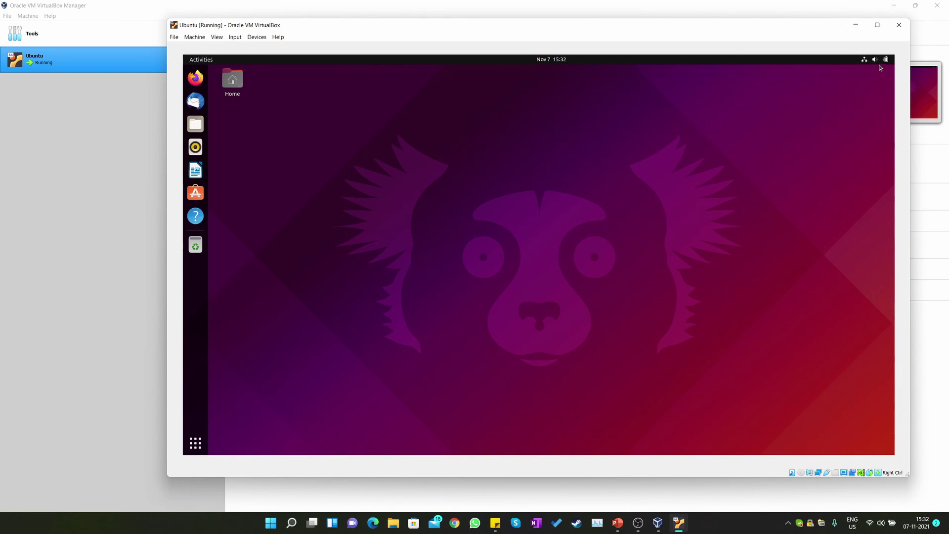
left_click_drag(773, 27, 650, 25)
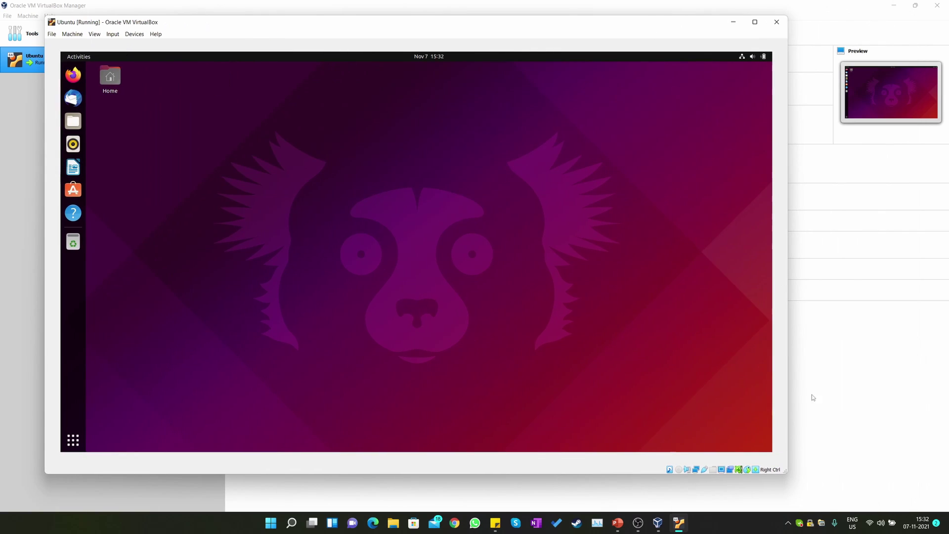
left_click_drag(787, 474, 865, 487)
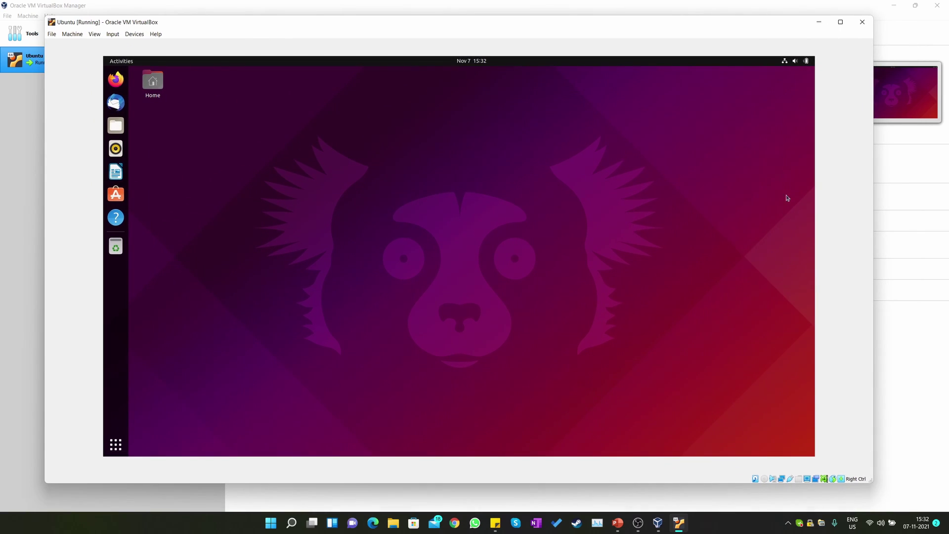
- Power off Ubuntu from within its own desktop and confirm the shutdown
left_click(806, 61)
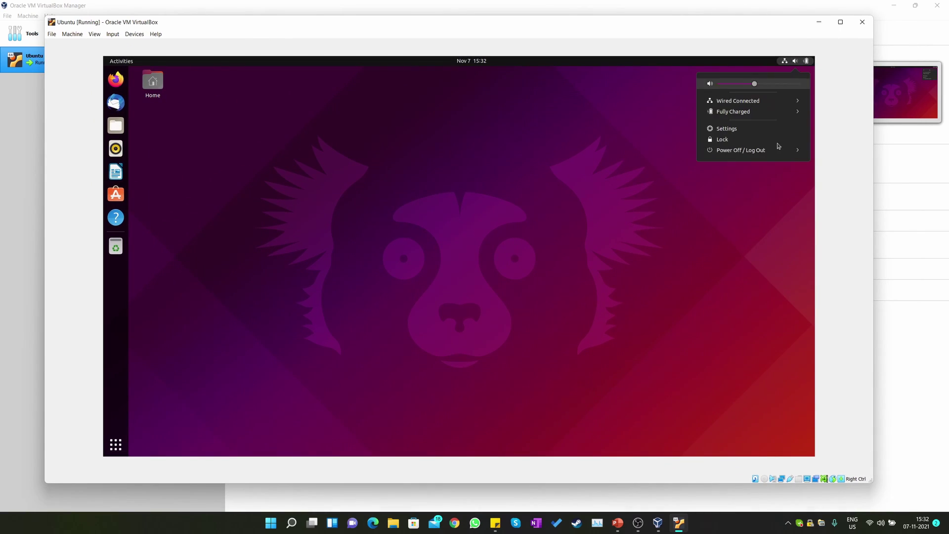
left_click(739, 150)
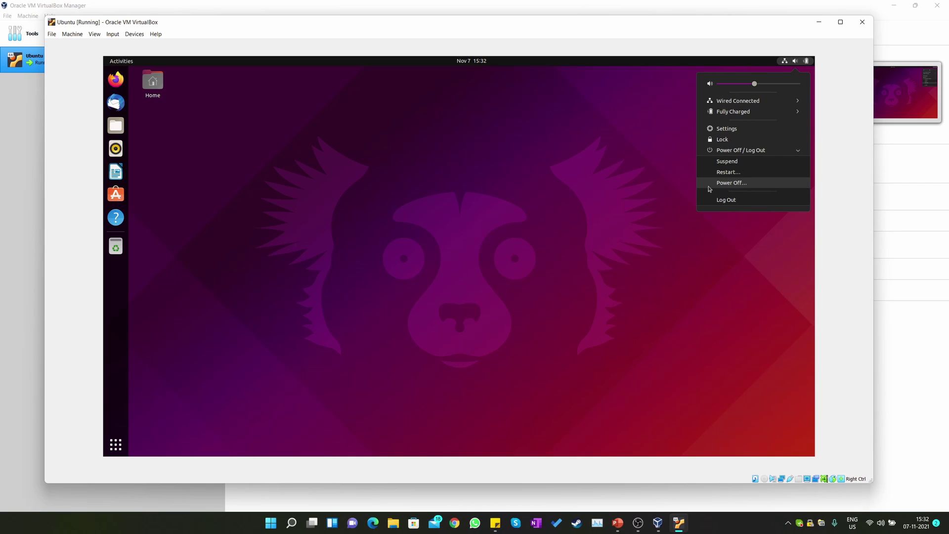
left_click(76, 34)
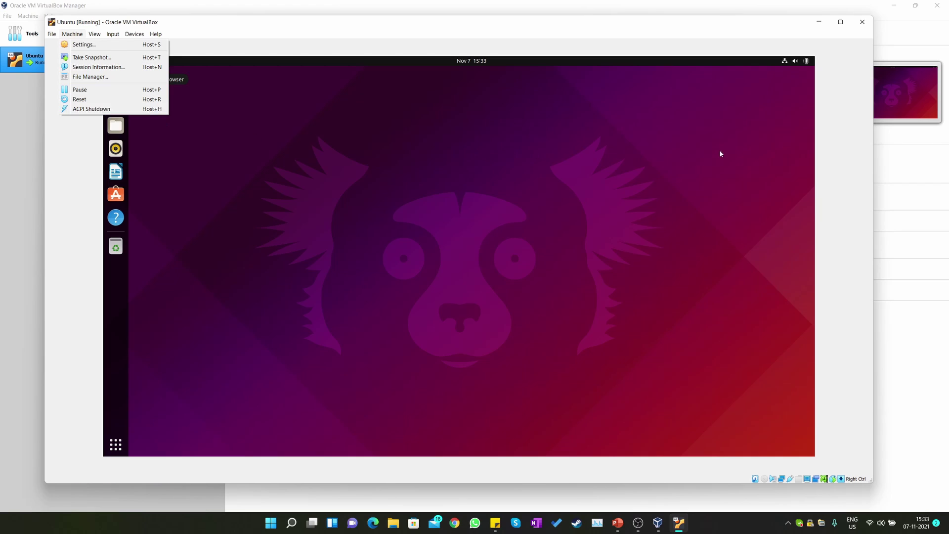
left_click(796, 60)
left_click(796, 60)
left_click(768, 149)
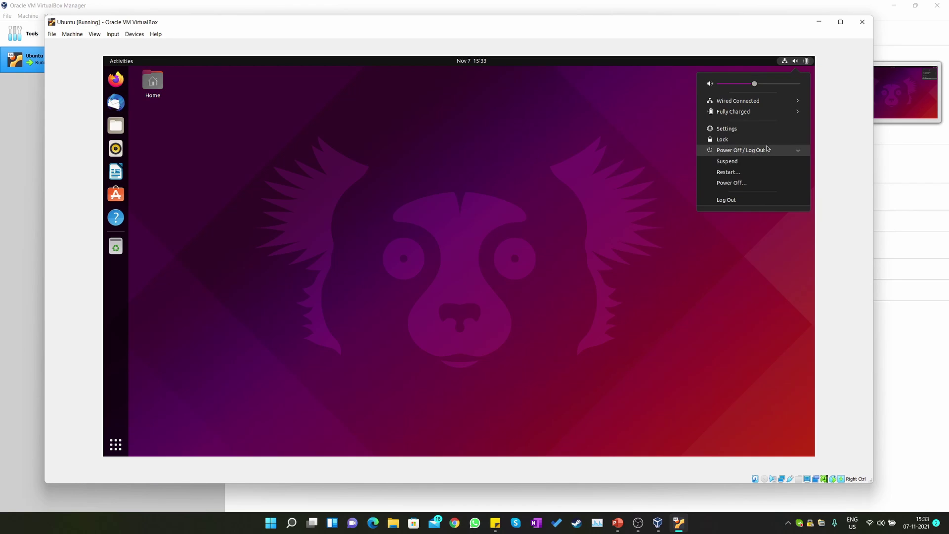
left_click(742, 185)
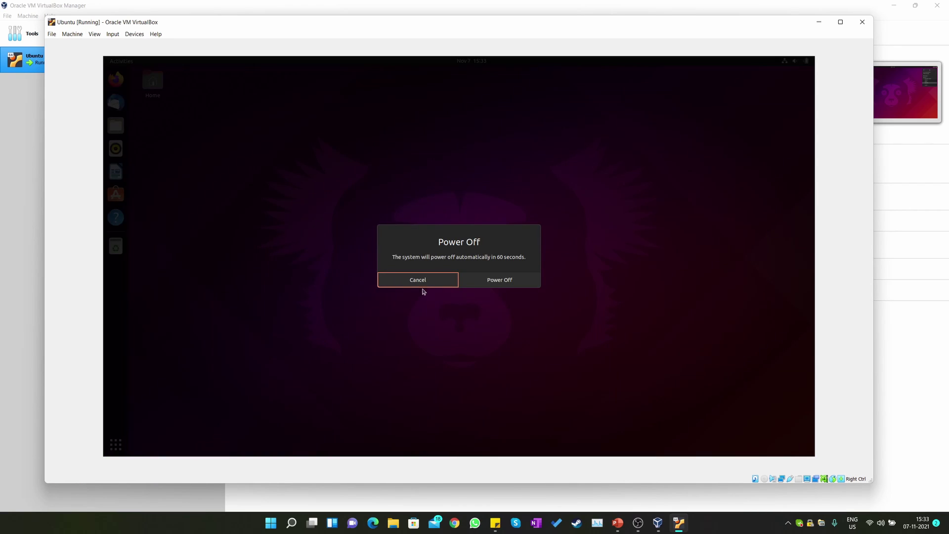
left_click(514, 280)
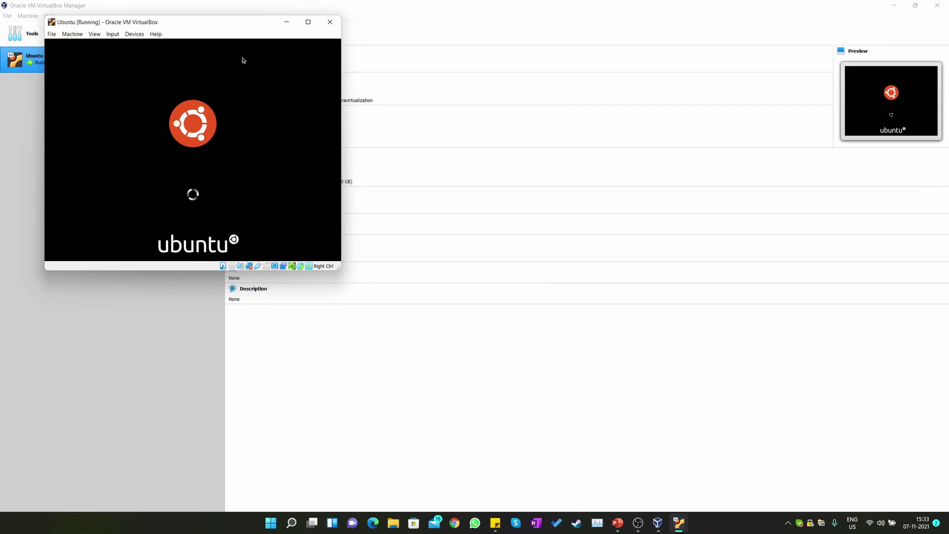
left_click_drag(243, 23, 514, 77)
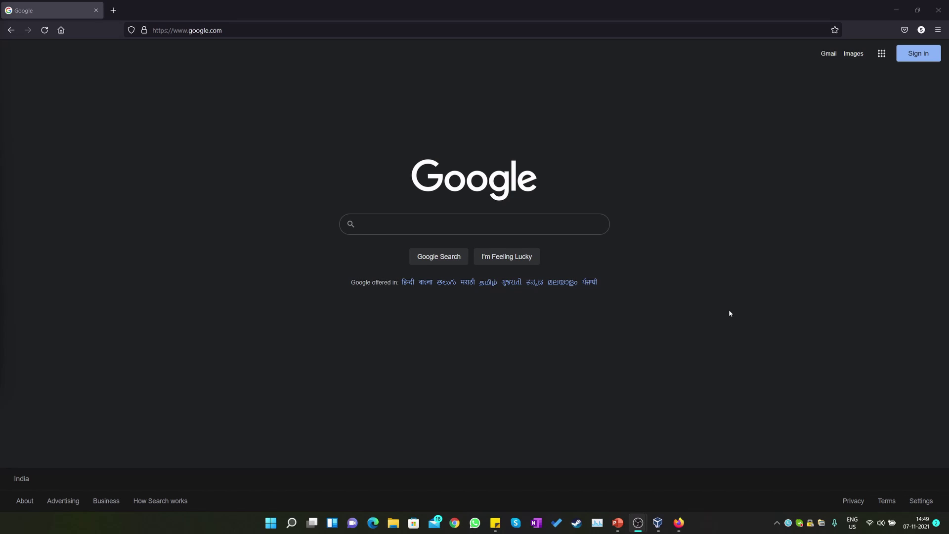
- Switch to Firefox, search Google for "fedora" and open the getfedora.org site at its list of editions
left_click(487, 230)
type("fe")
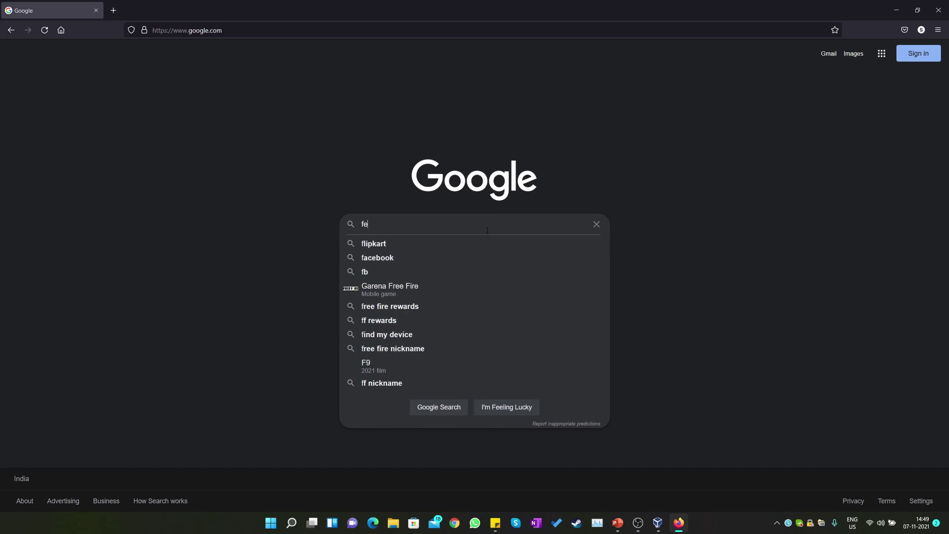
type("dora")
key("Return")
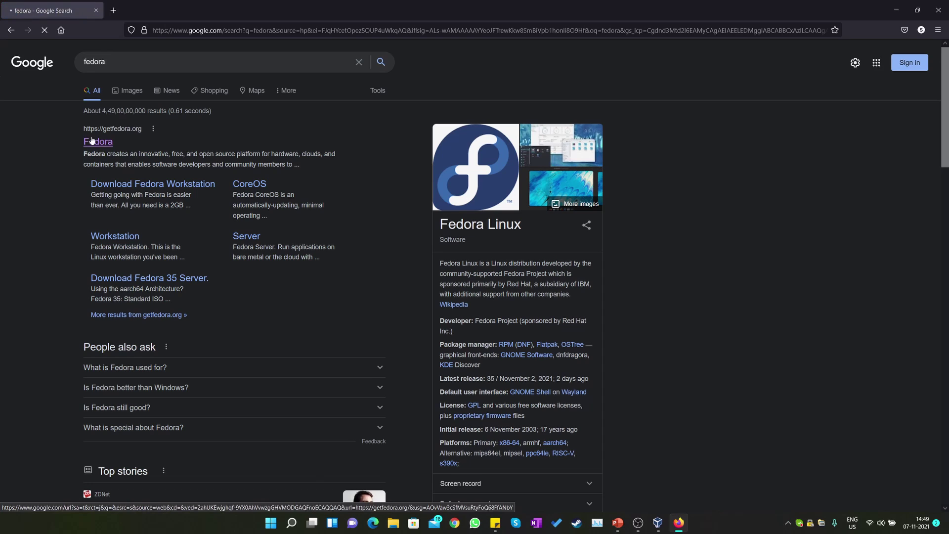
left_click(91, 142)
scroll(326, 290, "down", 2)
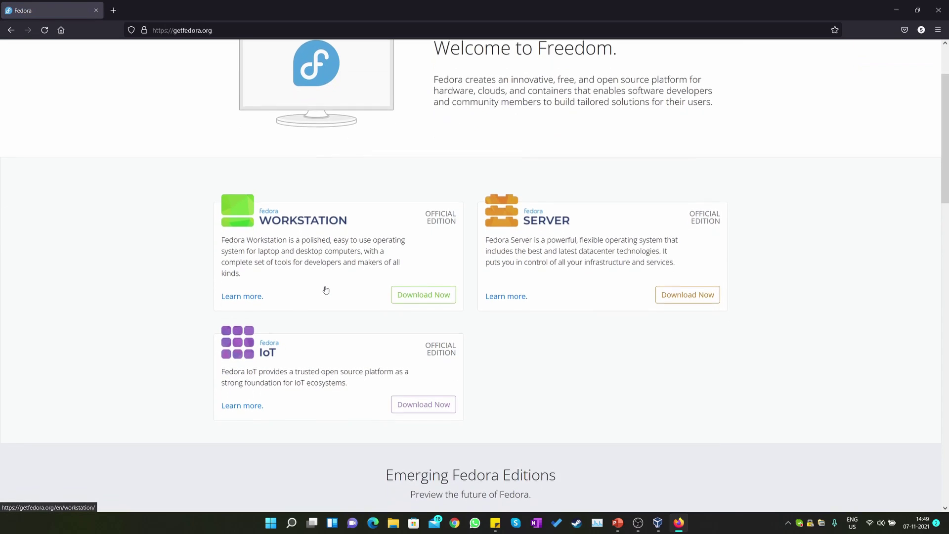
- Go to the Fedora Workstation download page and save the Fedora 35 x86_64 DVD ISO
left_click(326, 290)
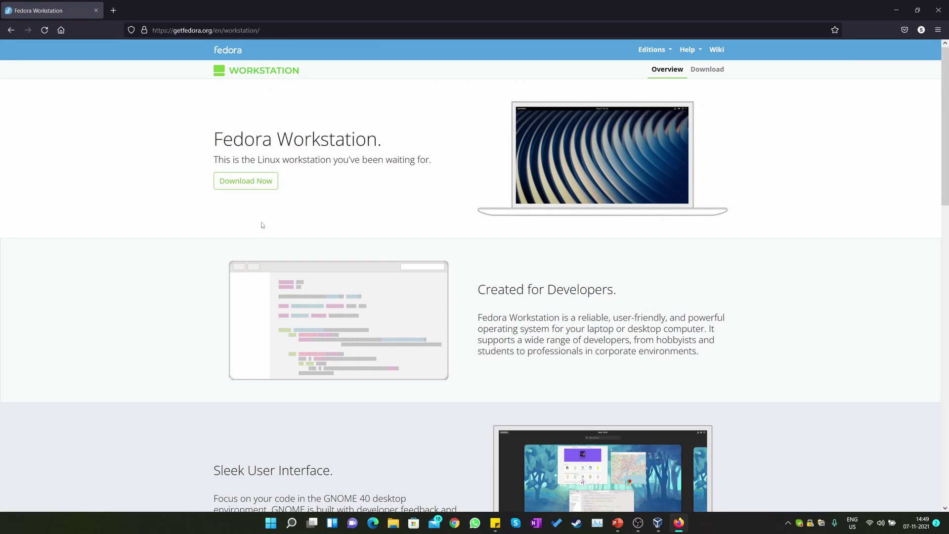
left_click(262, 183)
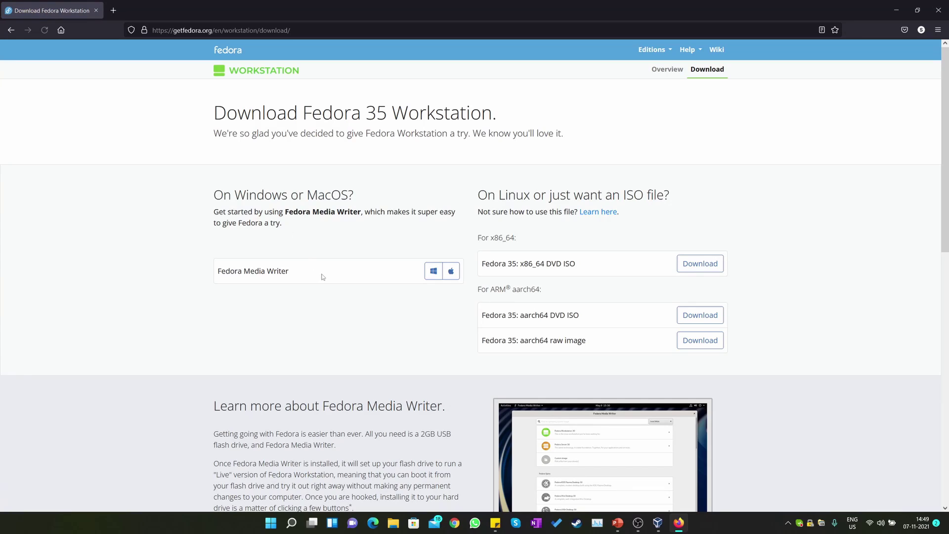
scroll(637, 260, "down", 2)
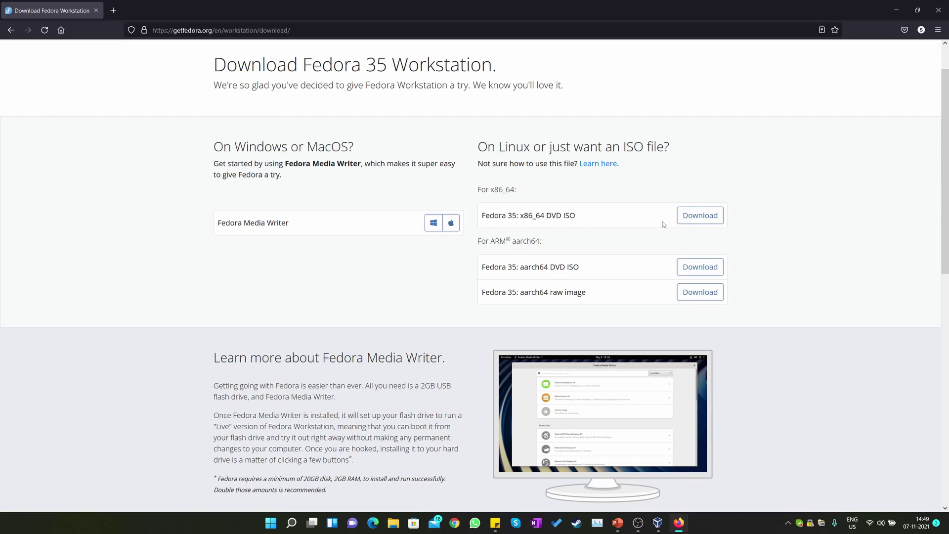
left_click(689, 221)
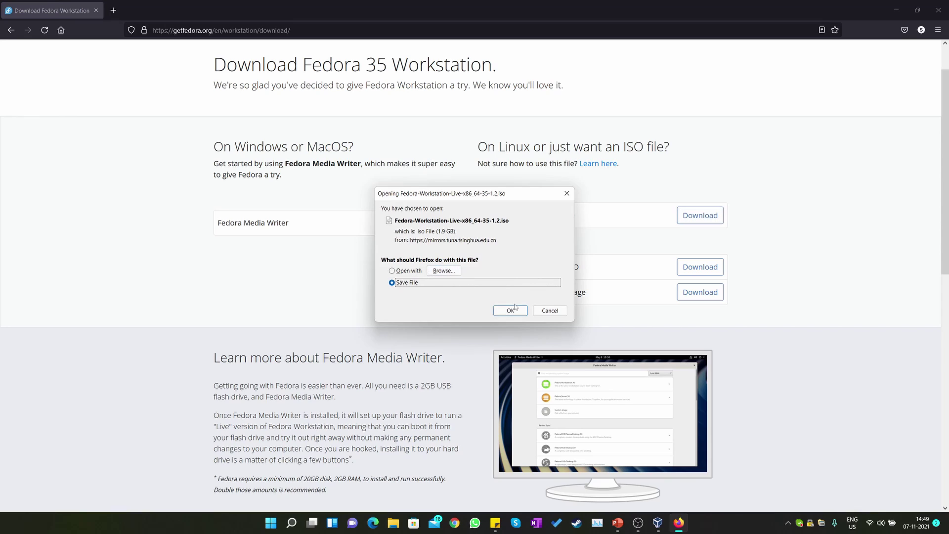
left_click(510, 310)
left_click(904, 30)
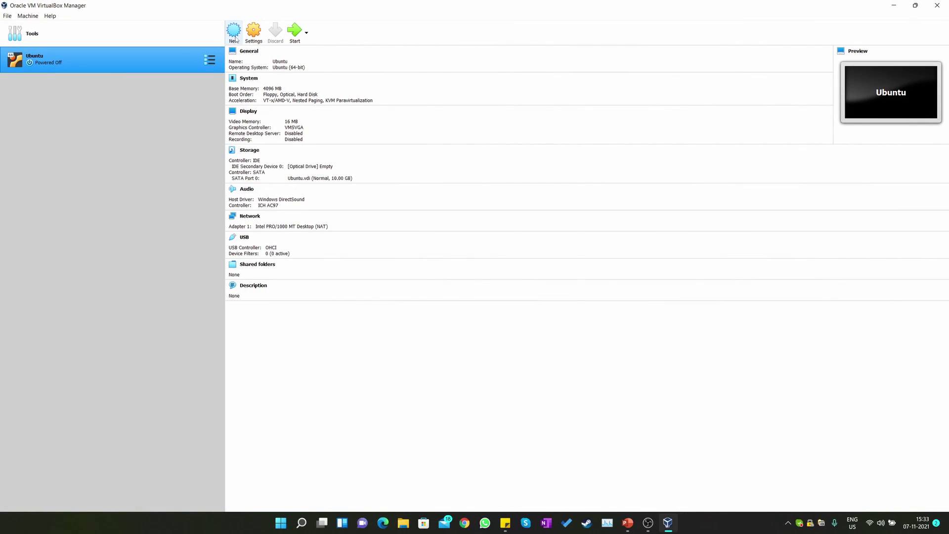
- Start a new virtual machine in VirtualBox named Fedora, with type Linux and version Fedora (64-bit), in E:\VMS
left_click(235, 34)
type("Fedora")
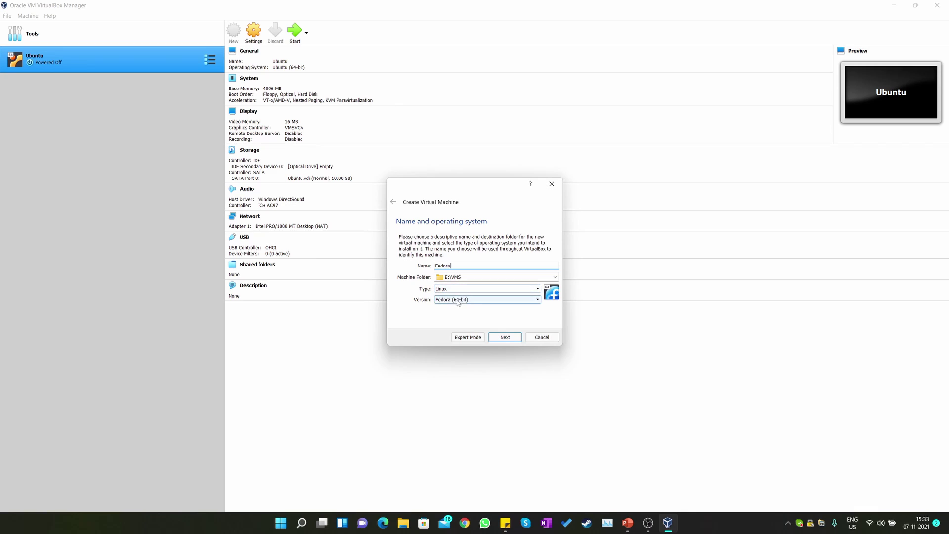
left_click(509, 340)
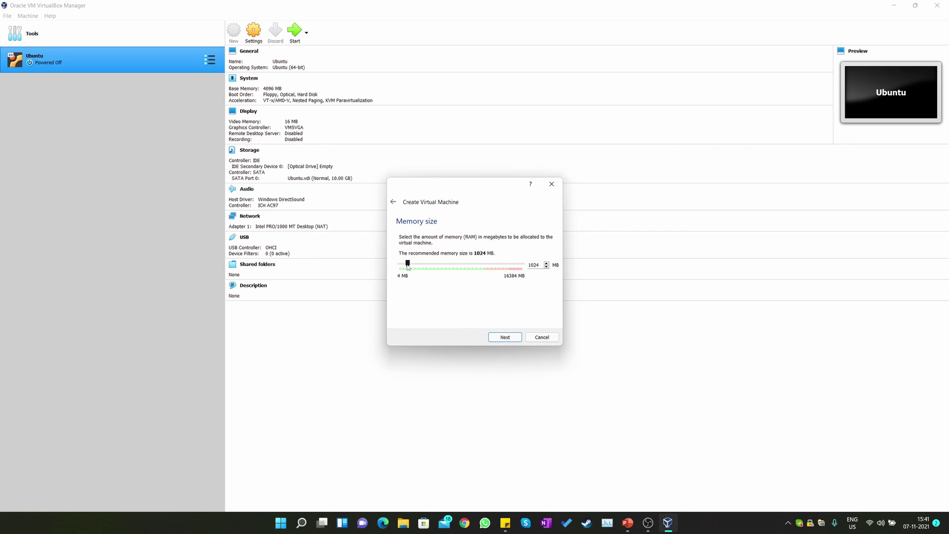
- Set the Fedora virtual machine's memory size to 4096 MB
left_click_drag(407, 265, 431, 267)
left_click_drag(430, 265, 423, 265)
left_click_drag(423, 266, 431, 268)
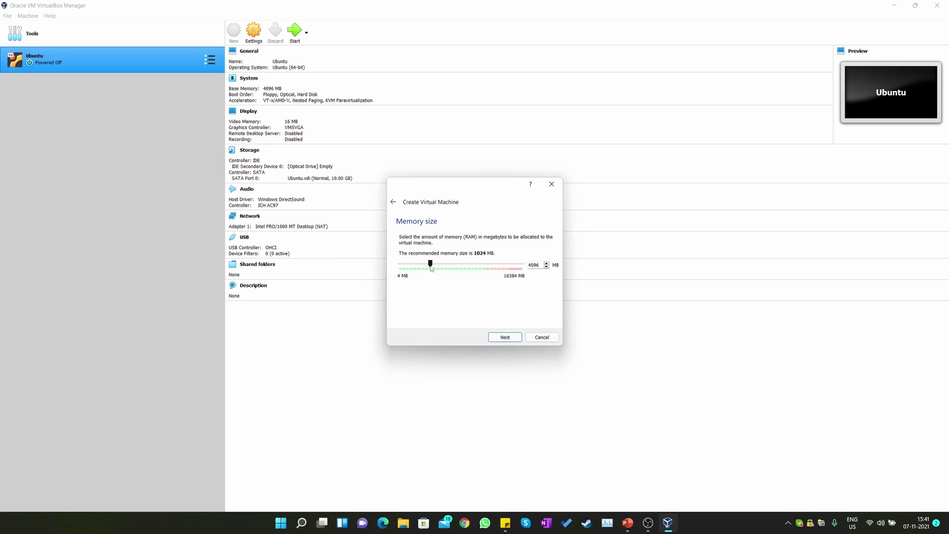
left_click(505, 337)
- Create a dynamically allocated VDI hard disk of 15.86 GB at E:\VMS\Fedora\Fedora.vdi for the Fedora machine
left_click(505, 337)
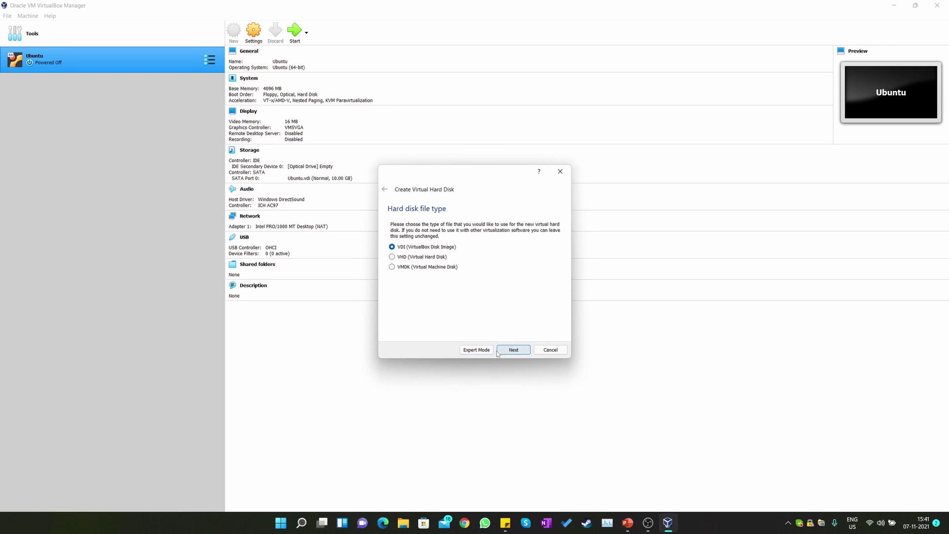
left_click(517, 351)
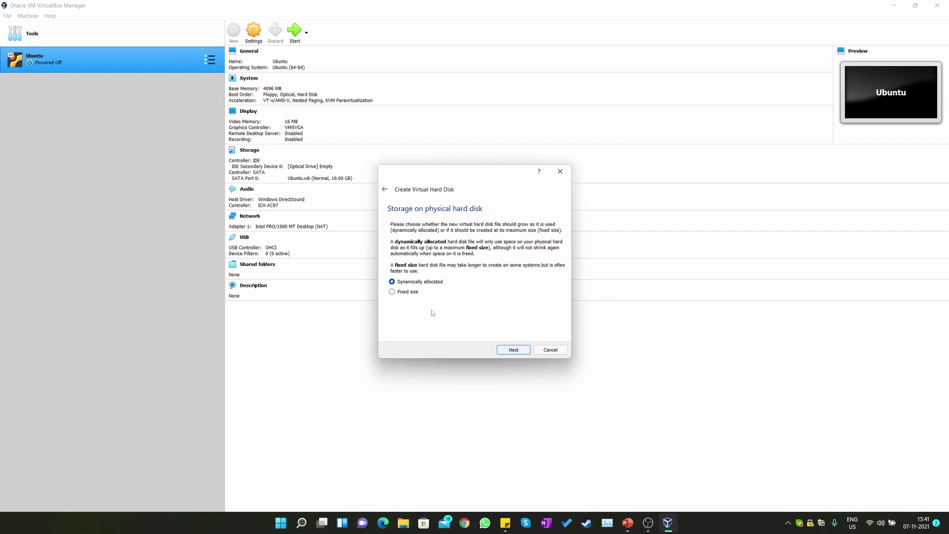
left_click(515, 350)
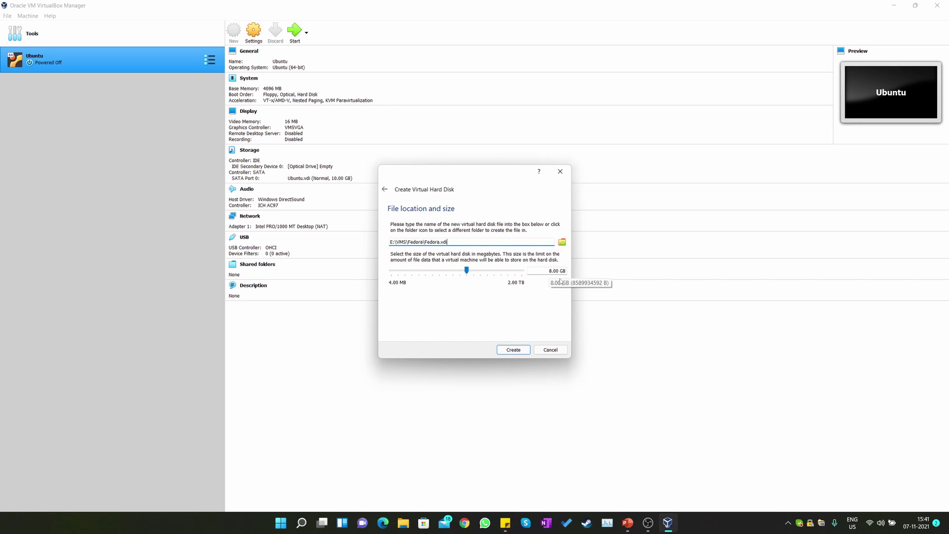
mouse_move(466, 270)
left_mouse_down()
mouse_move(488, 270)
mouse_move(475, 270)
left_mouse_up()
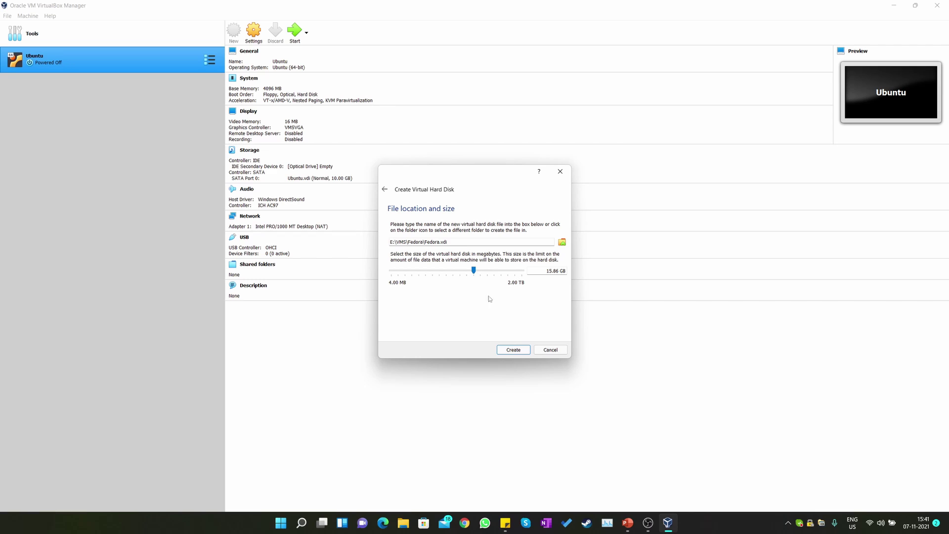
left_click(514, 350)
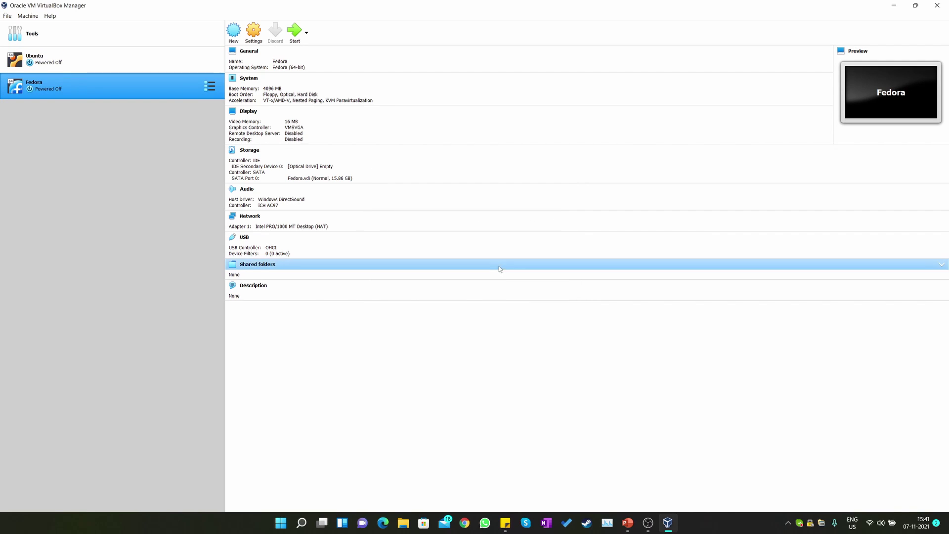
- Start the Fedora virtual machine with Fedora-Workstation-Live-x86_64-35-1.2.iso from Downloads added as its start-up disk
left_click(296, 32)
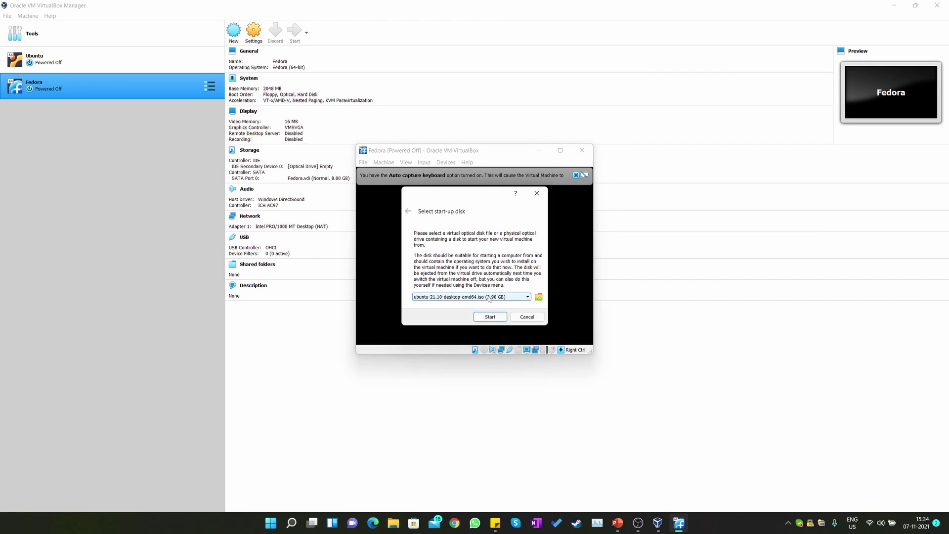
left_click(482, 297)
left_click(483, 303)
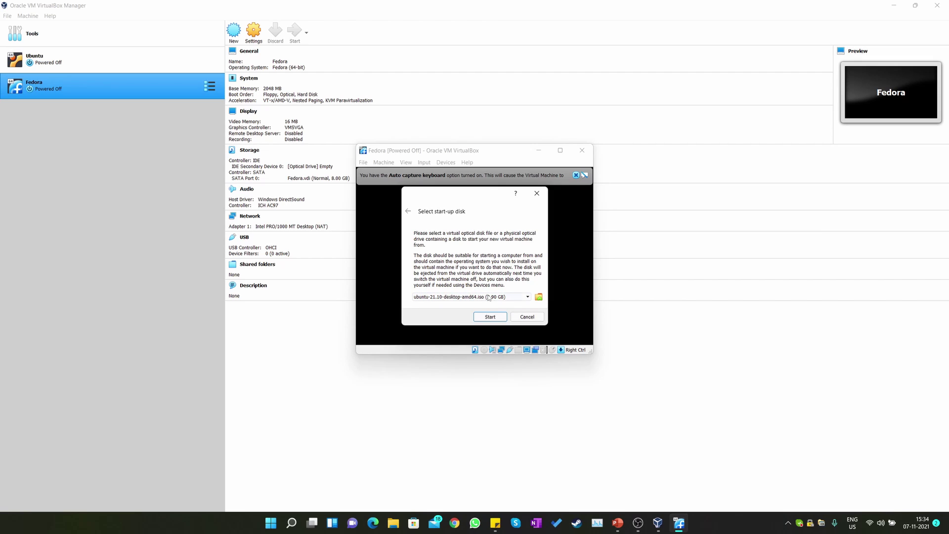
left_click(539, 297)
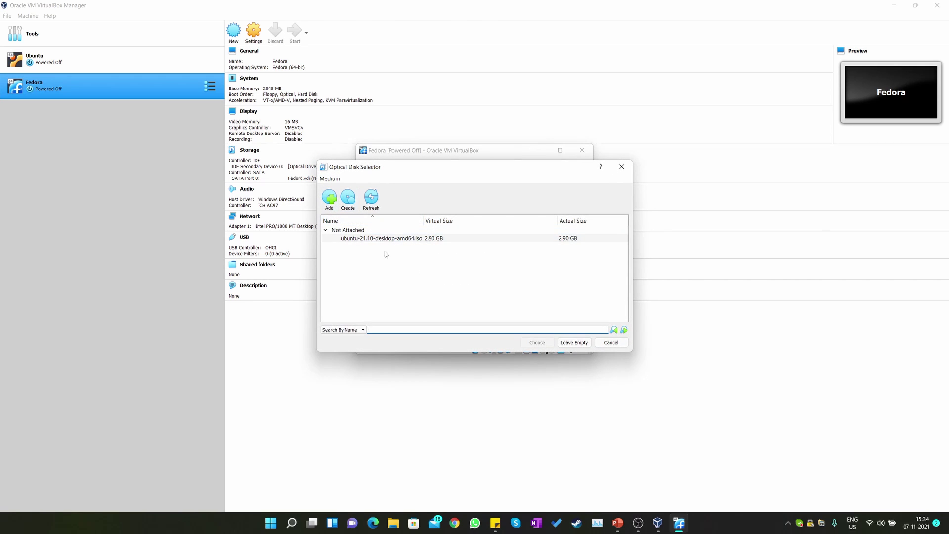
left_click(333, 203)
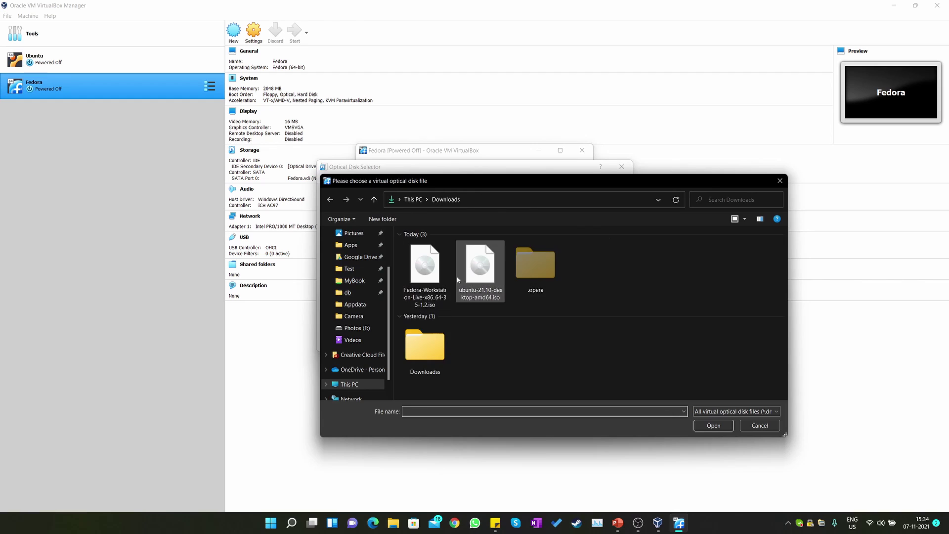
left_click(424, 282)
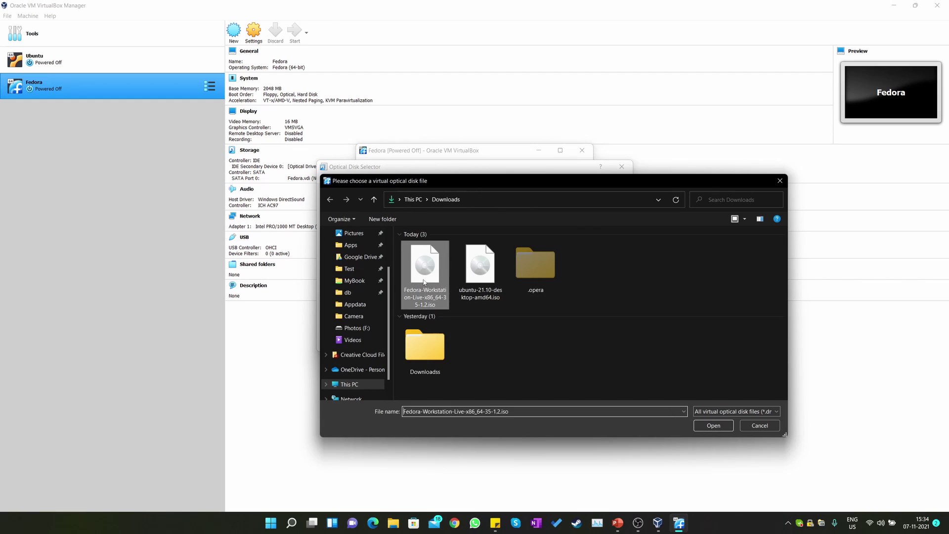
left_click(712, 425)
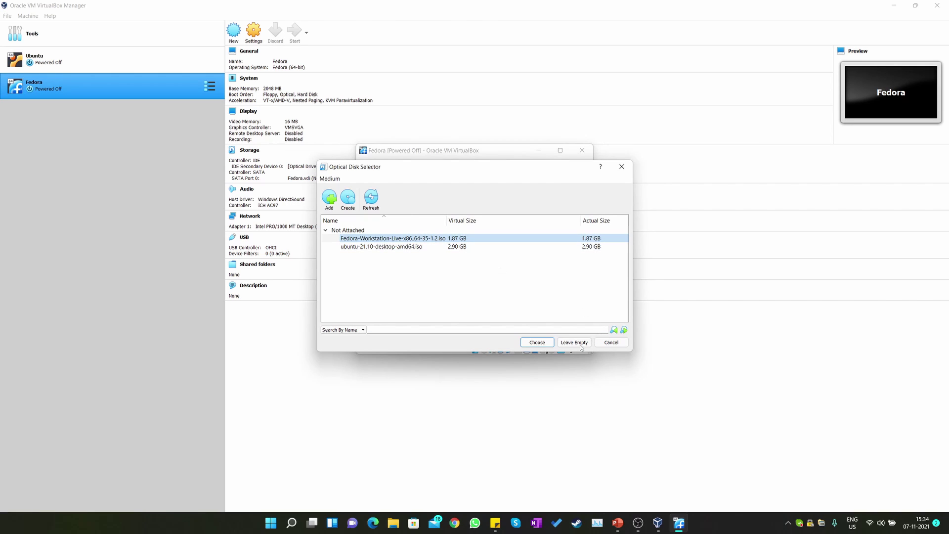
left_click(542, 343)
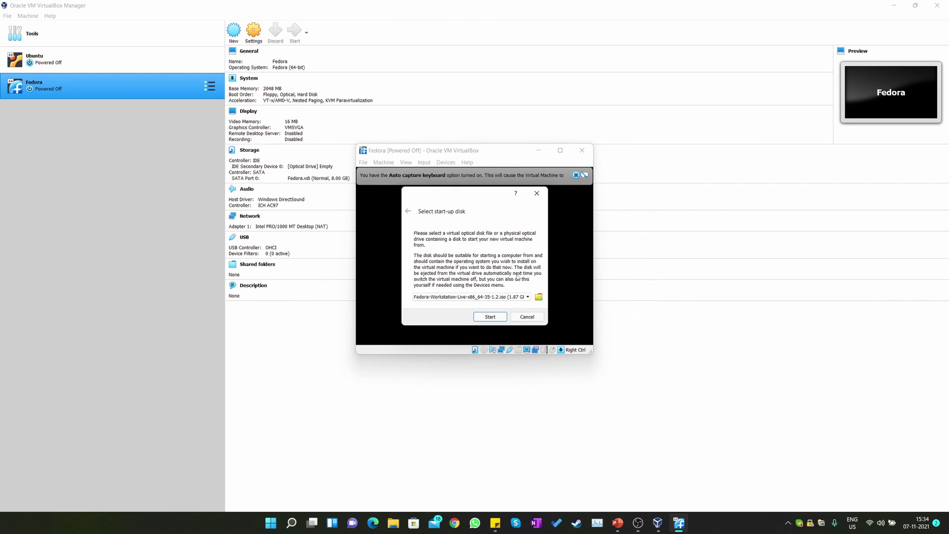
left_click(486, 317)
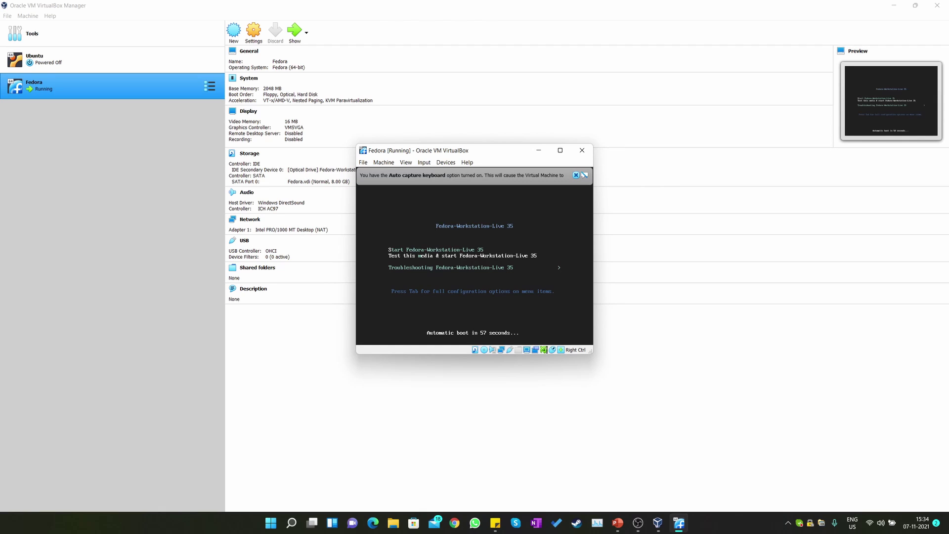
- Boot the virtual machine with the Start Fedora-Workstation-Live 35 entry
key("Down")
key("Up")
key("Up")
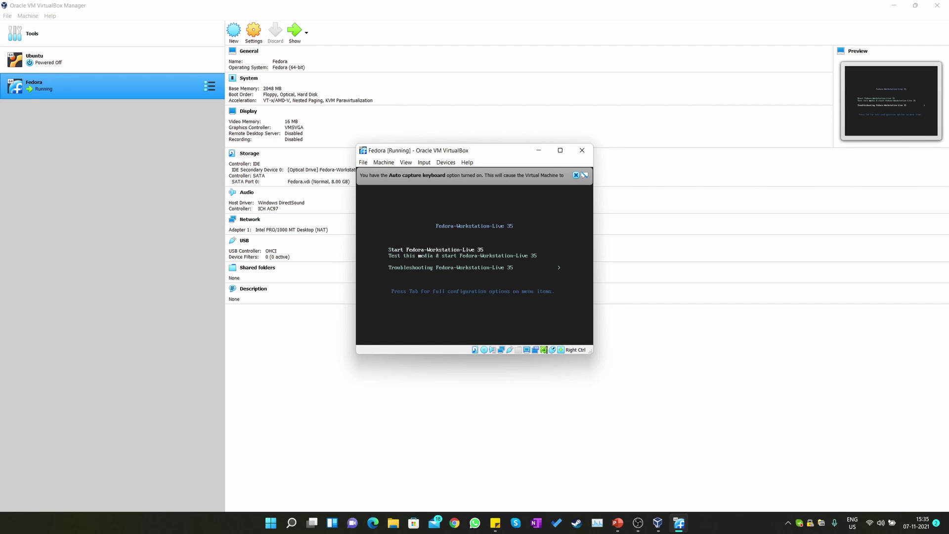
key("Down")
key("Down")
key("Up")
key("Up")
key("Return")
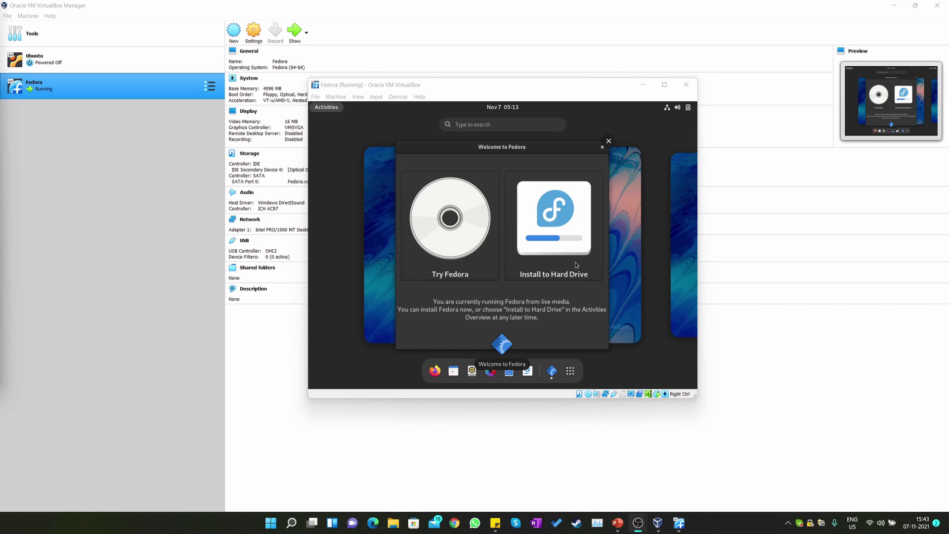
- Open the Install to Hard Drive installer and set ATA VBOX HARDDISK as the installation destination with automatic storage configuration
left_click(557, 238)
left_click(557, 238)
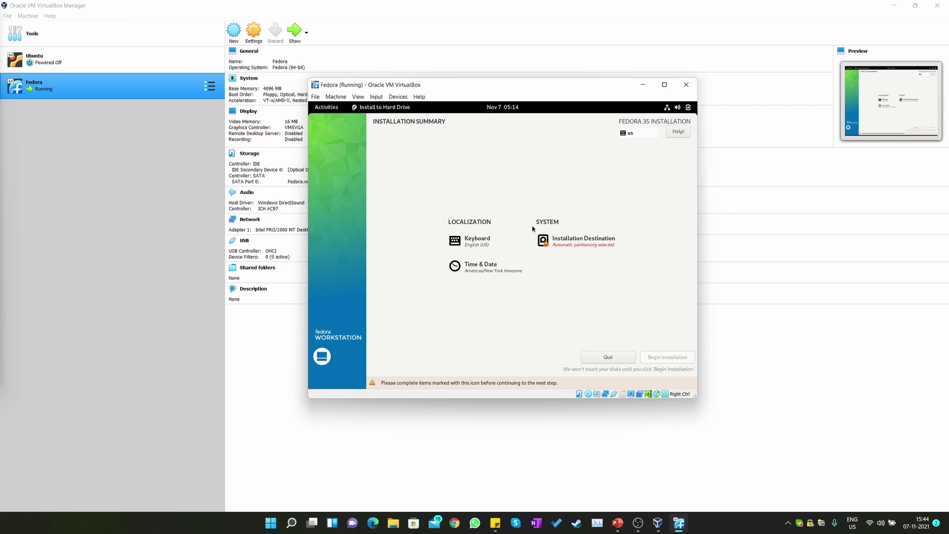
left_click(570, 246)
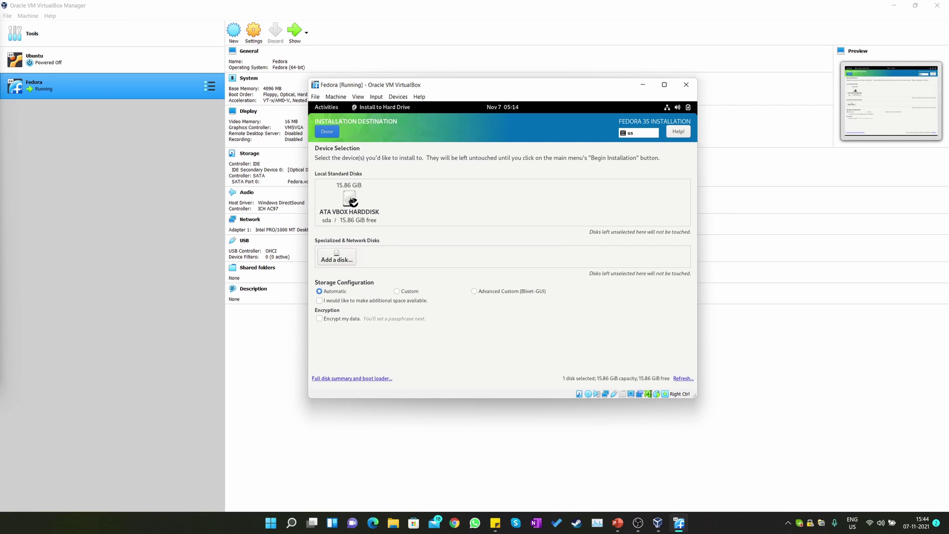
left_click(351, 201)
left_click(351, 200)
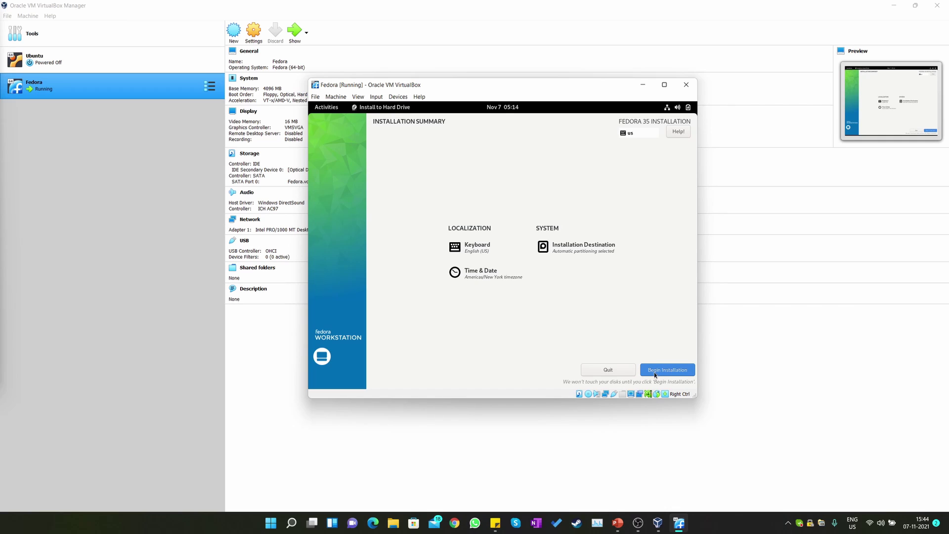
- Begin the Fedora 35 installation and finish it to close the installer
left_click(679, 374)
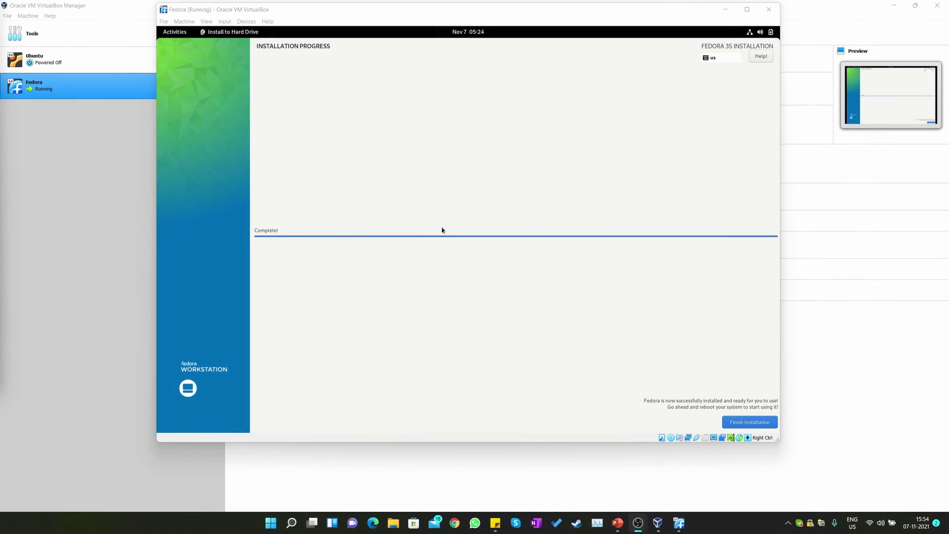
left_click(755, 423)
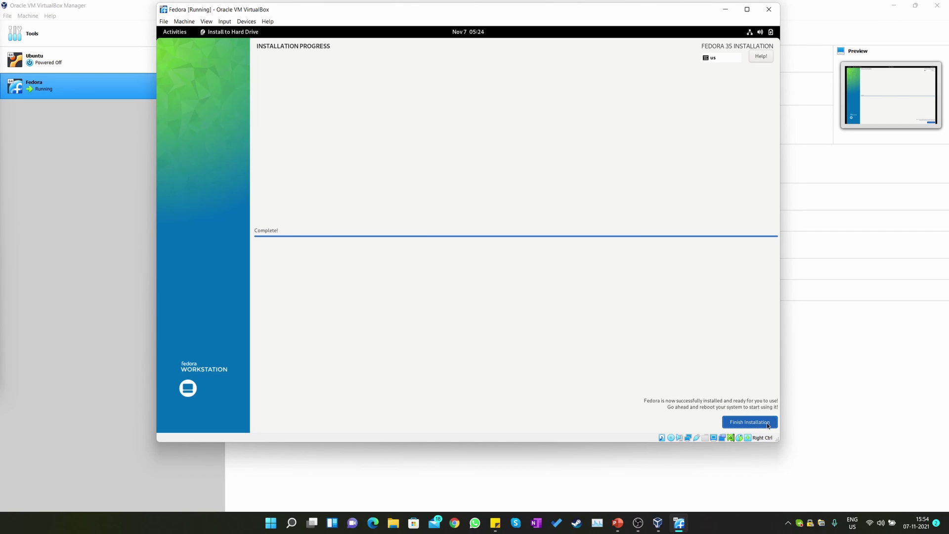
left_click(768, 424)
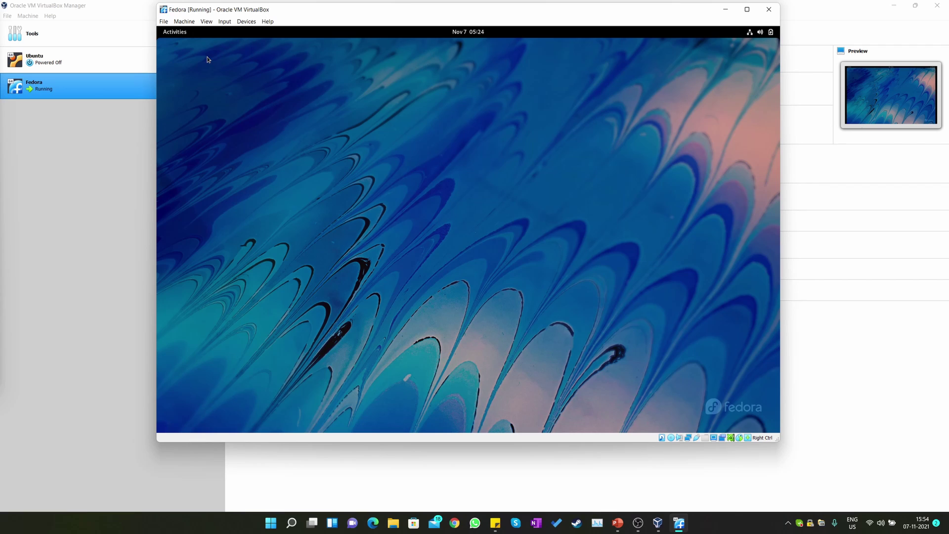
- Search Fedora's activities for "term", open Terminal and run ls
left_click(175, 32)
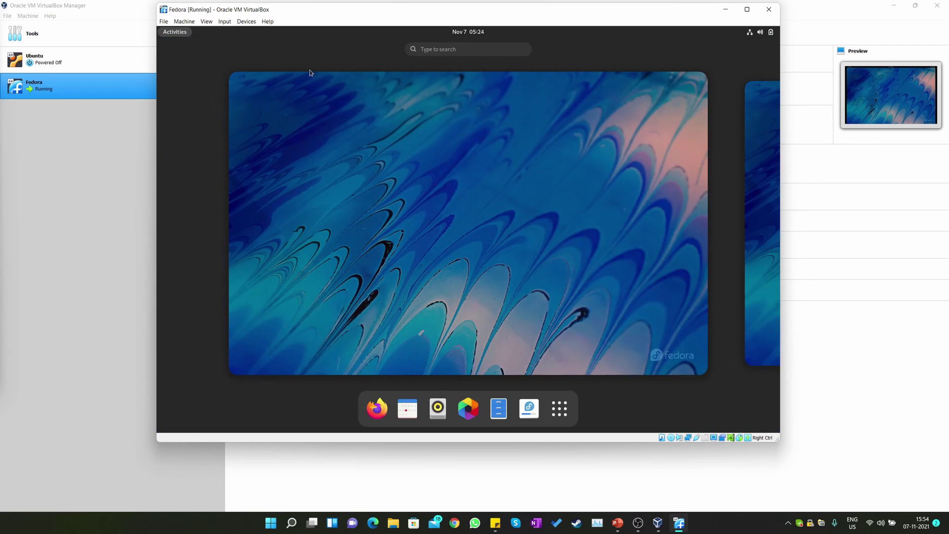
left_click(455, 50)
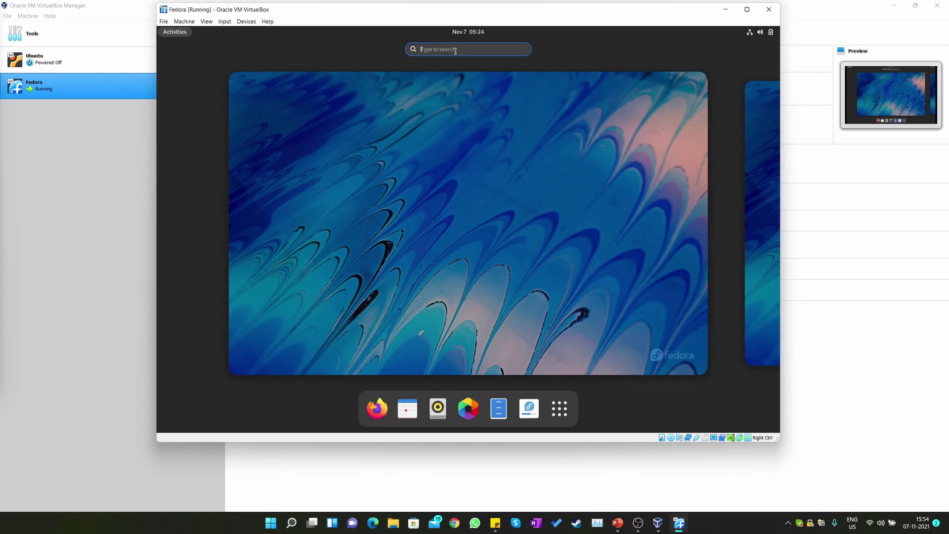
type("term")
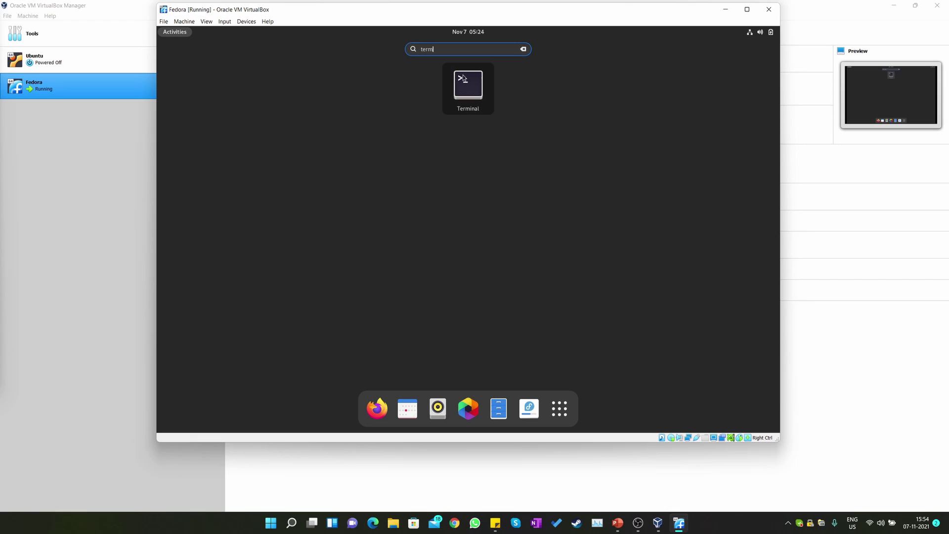
left_click(464, 78)
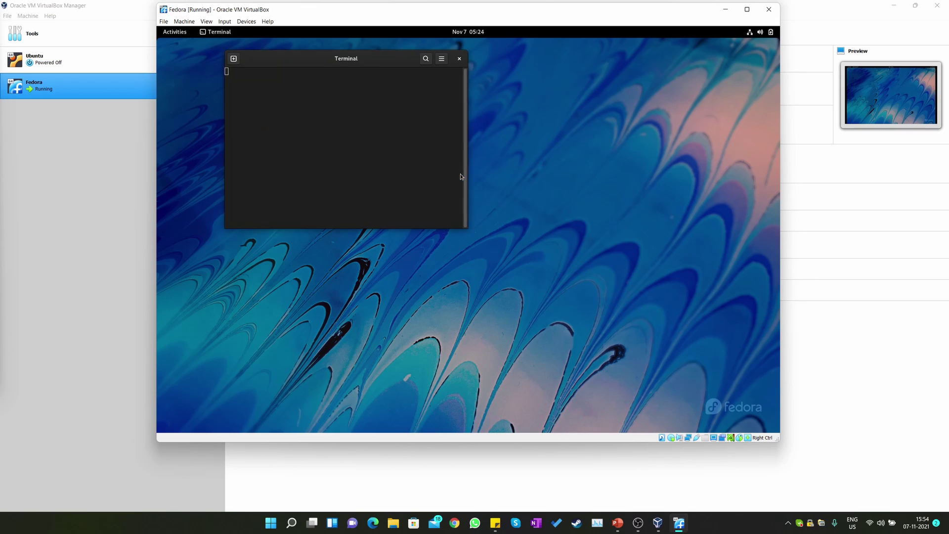
type("ls")
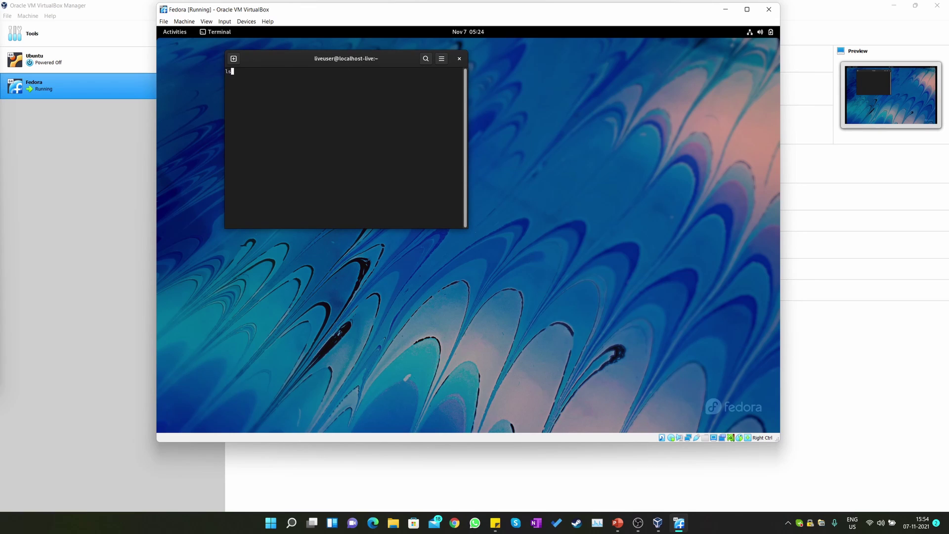
key("Return")
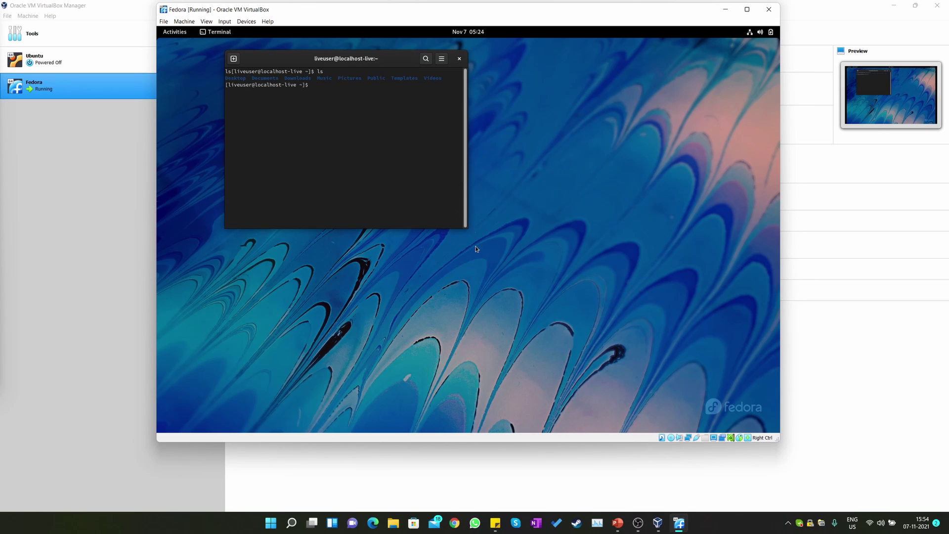
- Show Fedora's Power Off / Log Out options, dismiss them and close the Terminal window
left_click(756, 33)
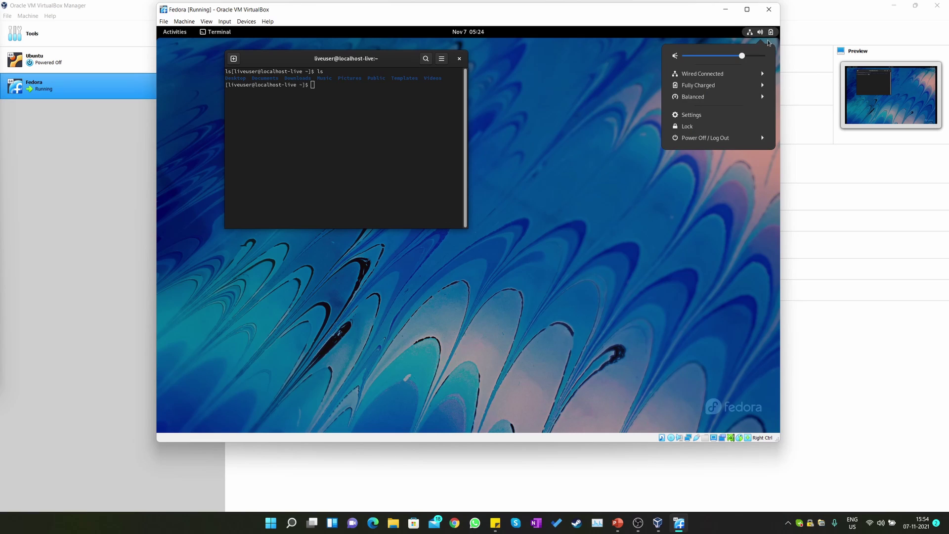
left_click(730, 139)
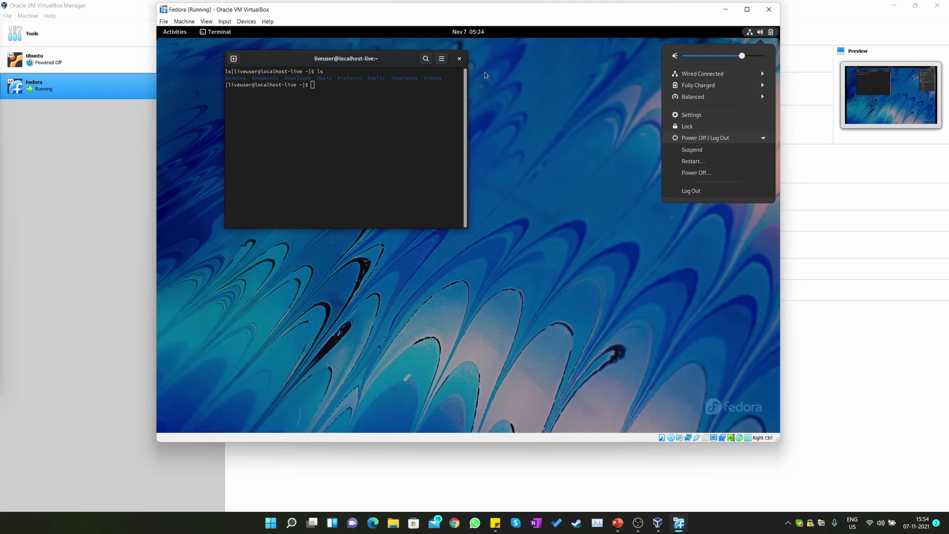
left_click(533, 153)
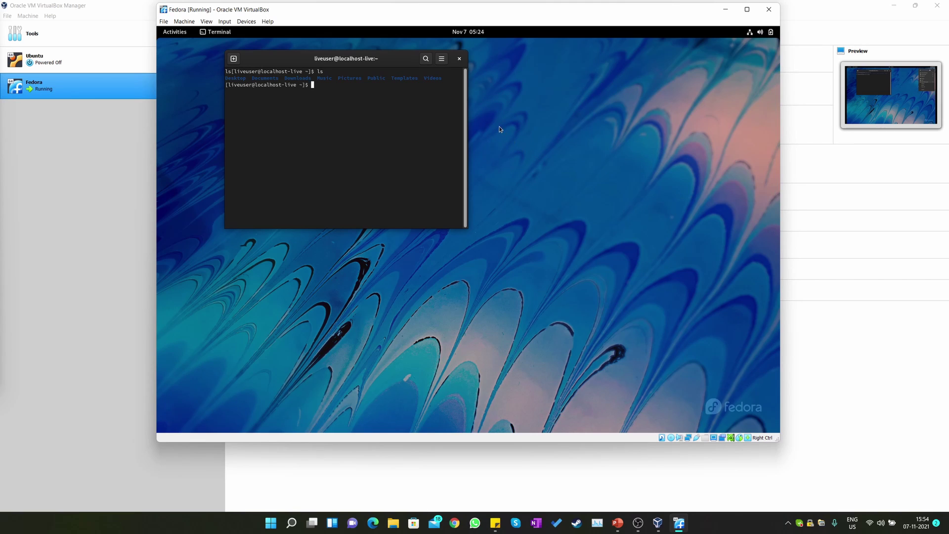
left_click(459, 59)
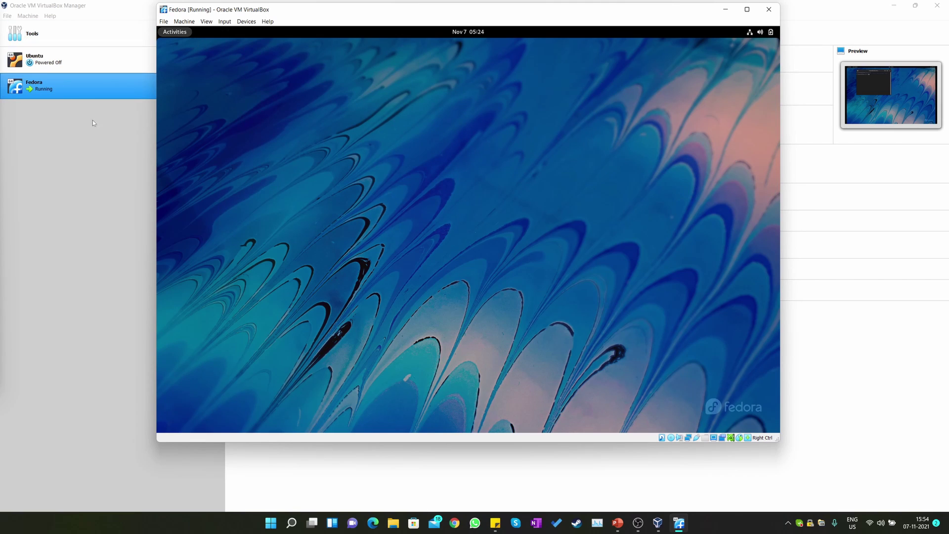
- Restore the VirtualBox Manager window to a smaller size and shrink the Fedora machine's window so both are visible
left_click_drag(467, 12, 509, 36)
left_click_drag(102, 6, 192, 90)
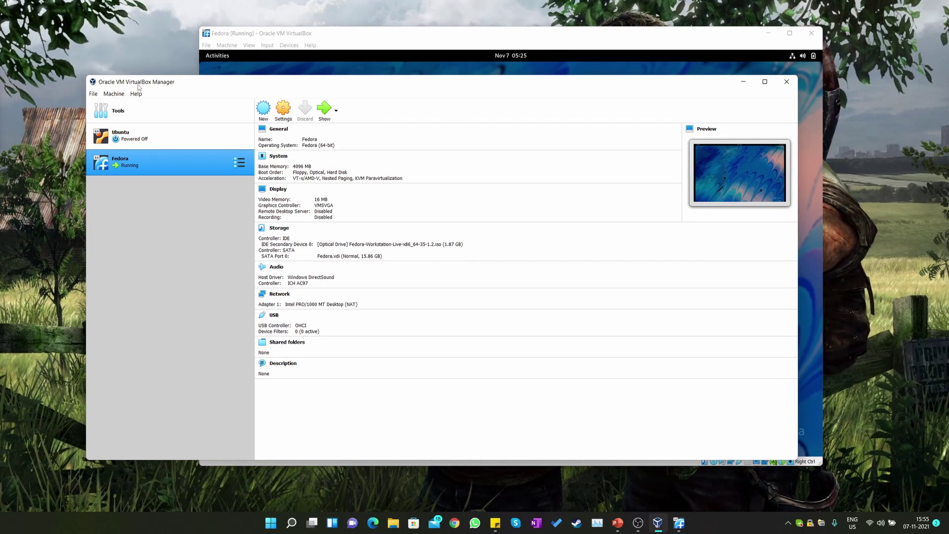
left_click(391, 34)
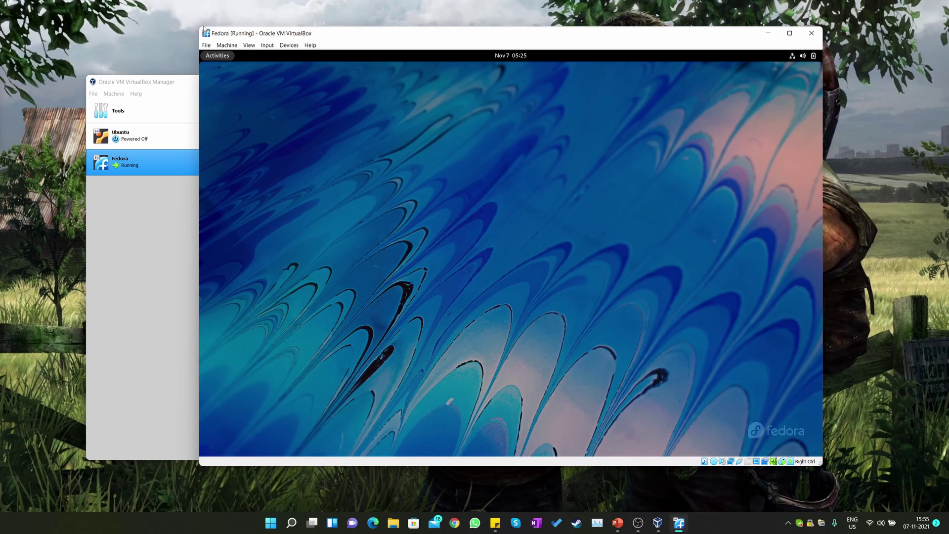
left_click_drag(200, 26, 383, 120)
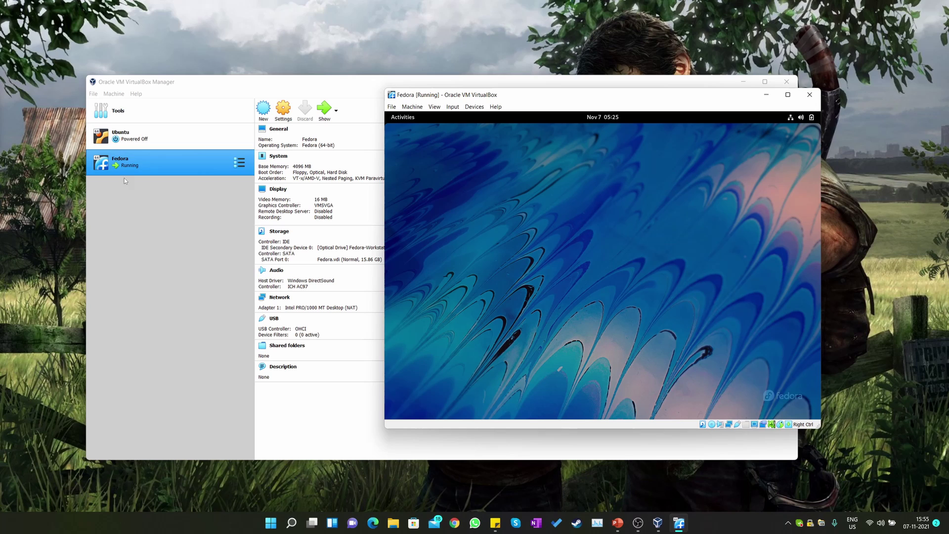
- Start the Ubuntu virtual machine and arrange its enlarged window side by side with a smaller Fedora window
left_click(154, 139)
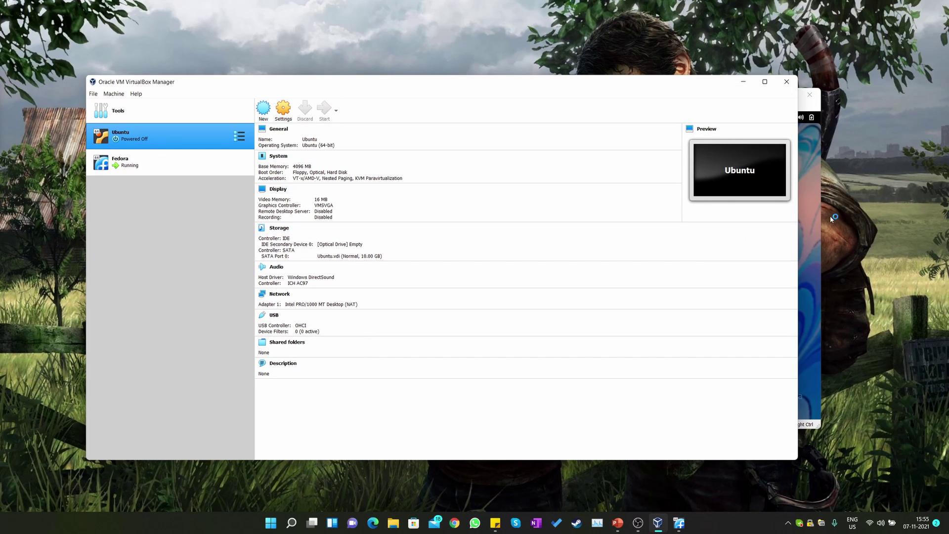
left_click(803, 210)
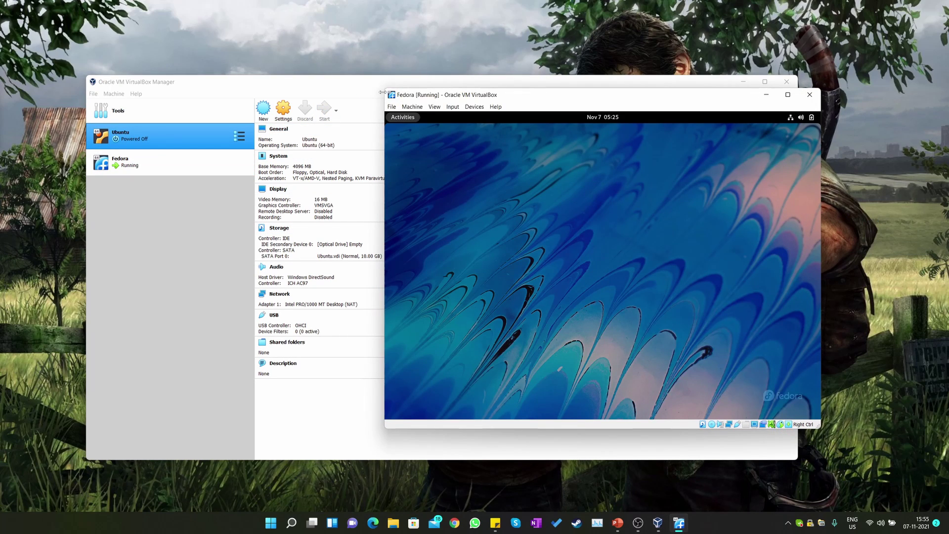
left_click_drag(385, 89, 496, 105)
left_click(324, 108)
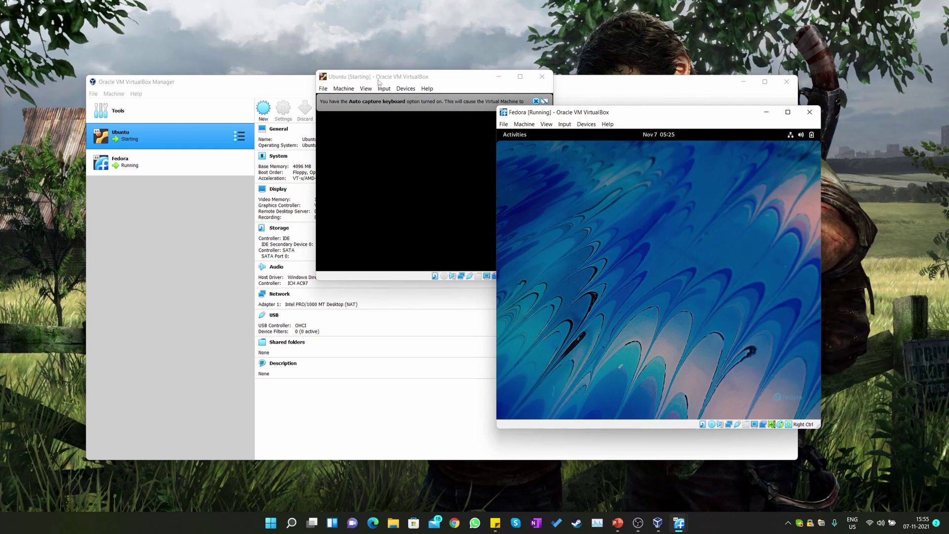
left_click_drag(381, 78, 145, 61)
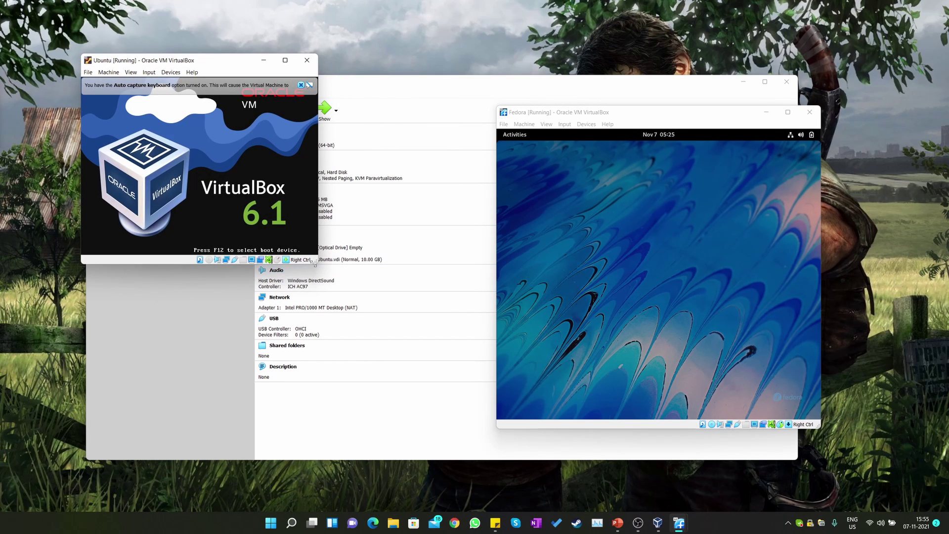
left_click_drag(314, 263, 461, 407)
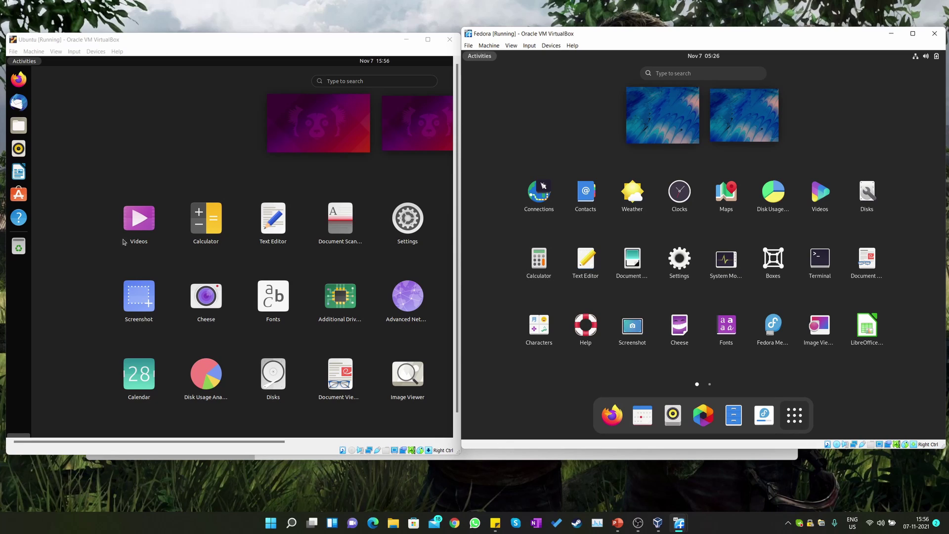
- Browse to the next page of Ubuntu's application grid and switch between the running Ubuntu and Fedora machines
left_click(111, 139)
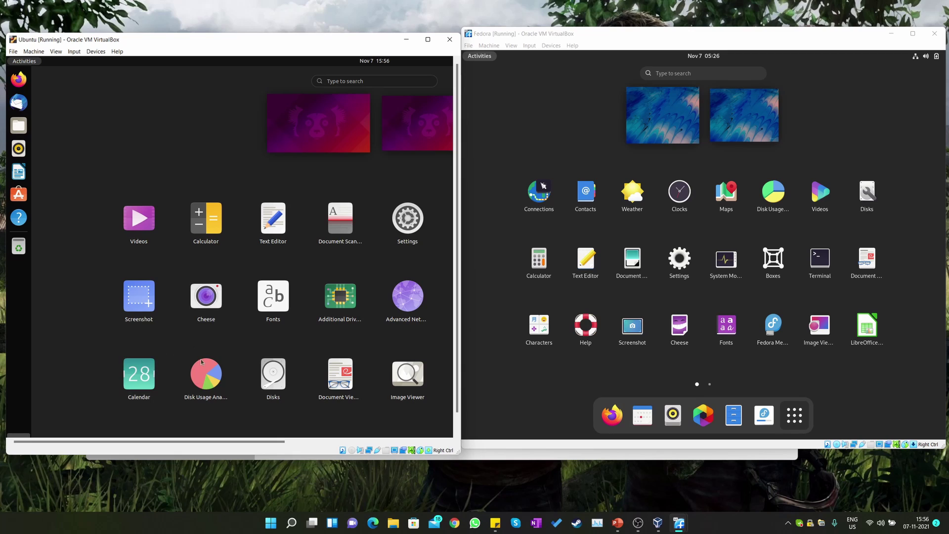
scroll(205, 363, "down", 1)
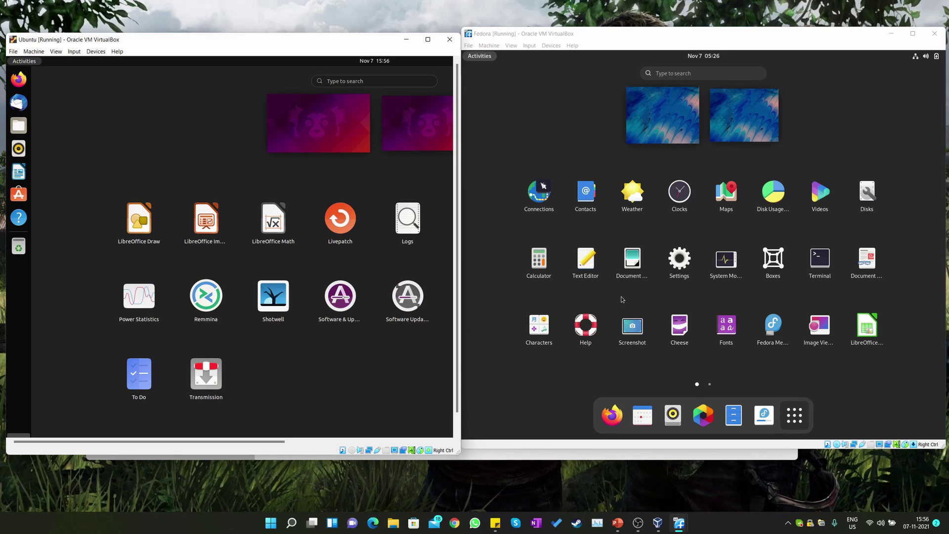
left_click(592, 109)
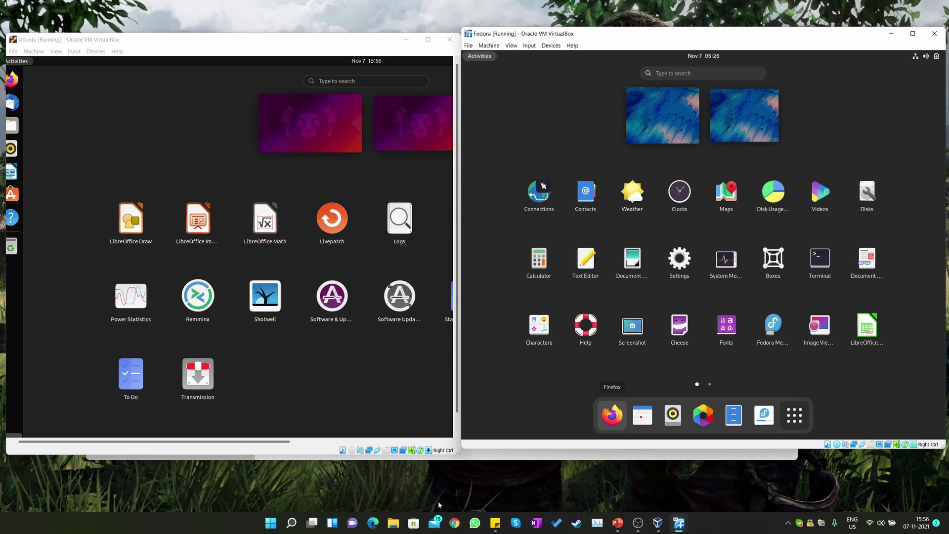
left_click(119, 100)
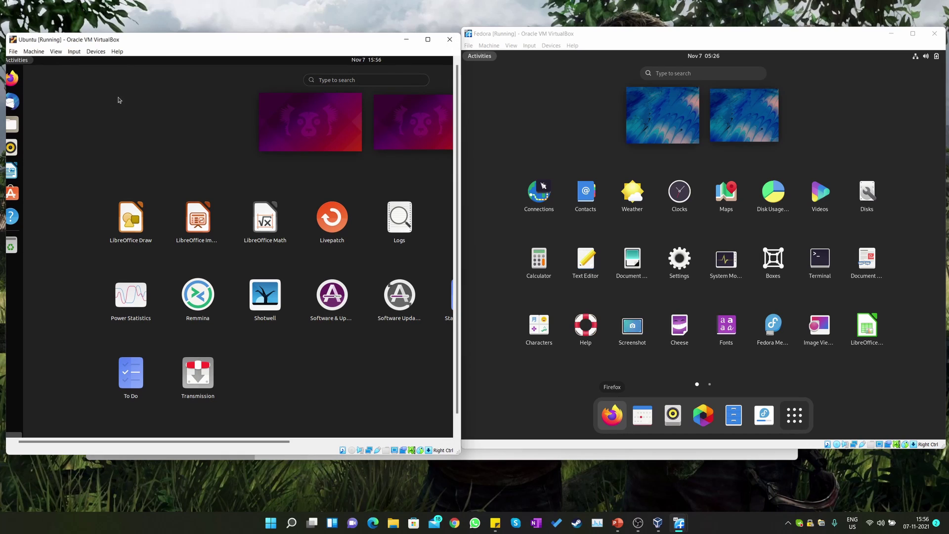
left_click(580, 88)
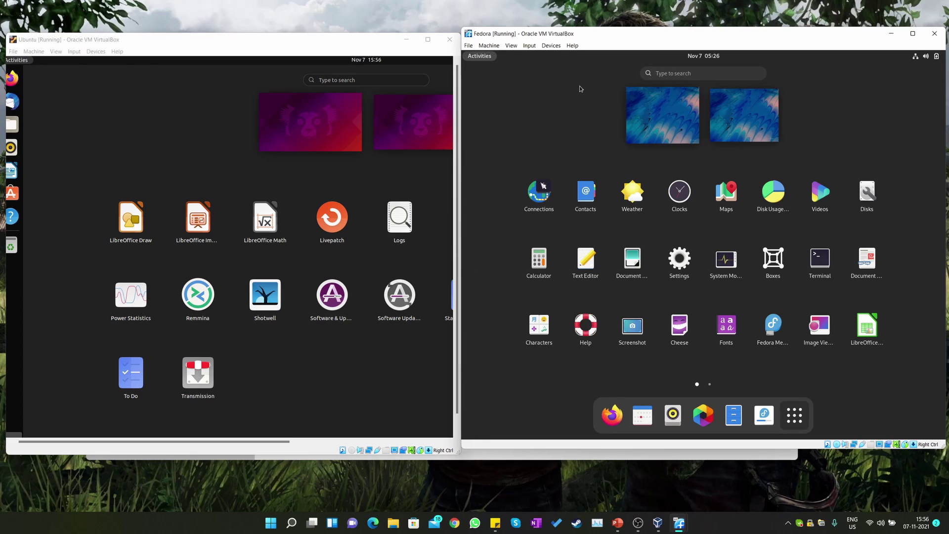